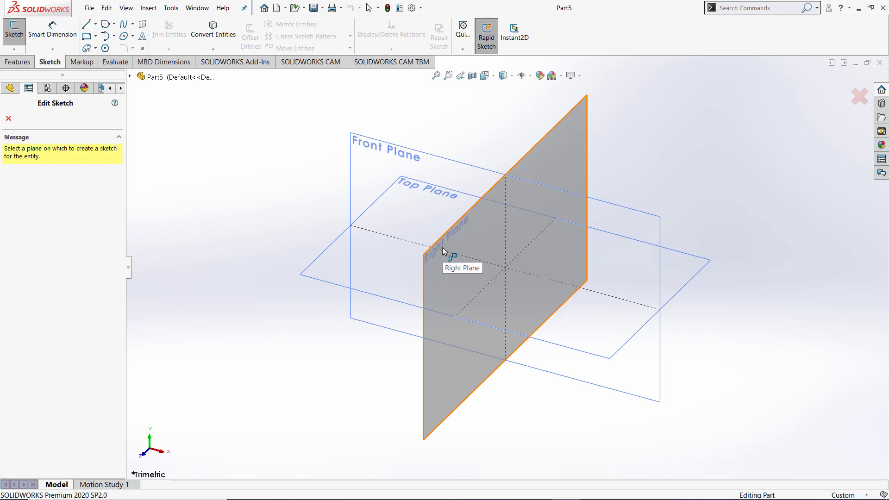
Start a new sketch on the Right Plane
click(443, 248)
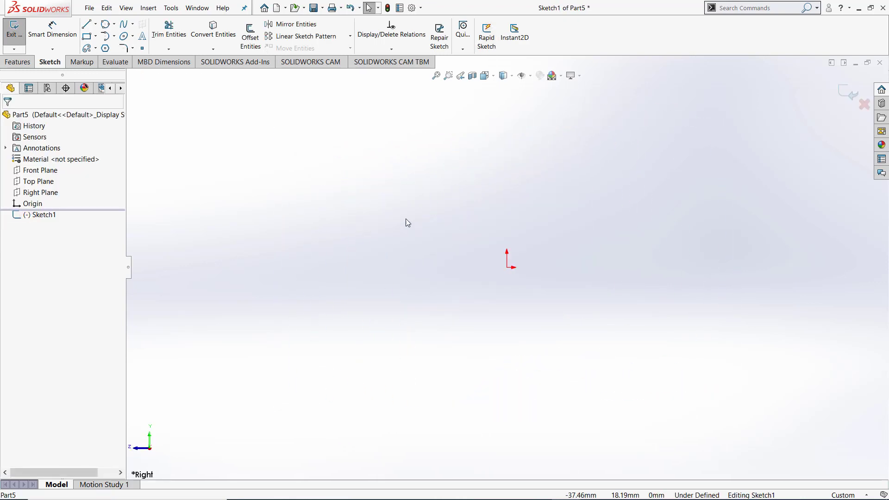
Draw a three-point perimeter circle of about 65 mm radius around the origin
click(114, 25)
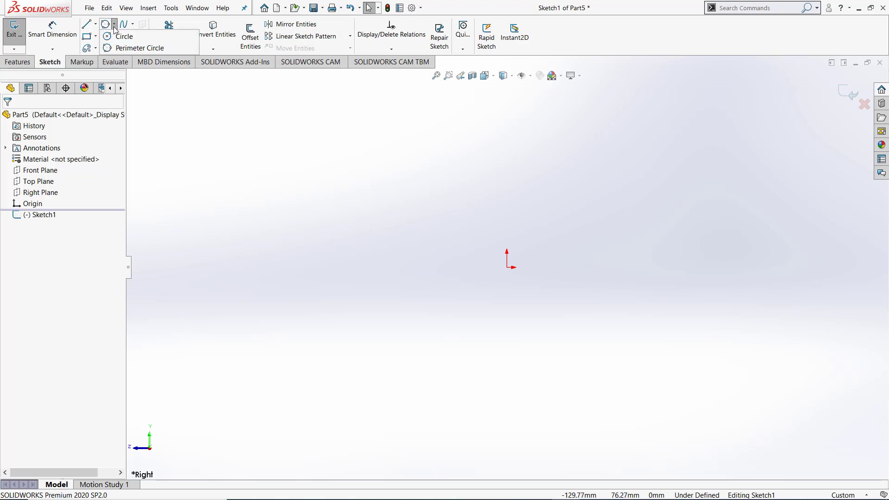
click(118, 37)
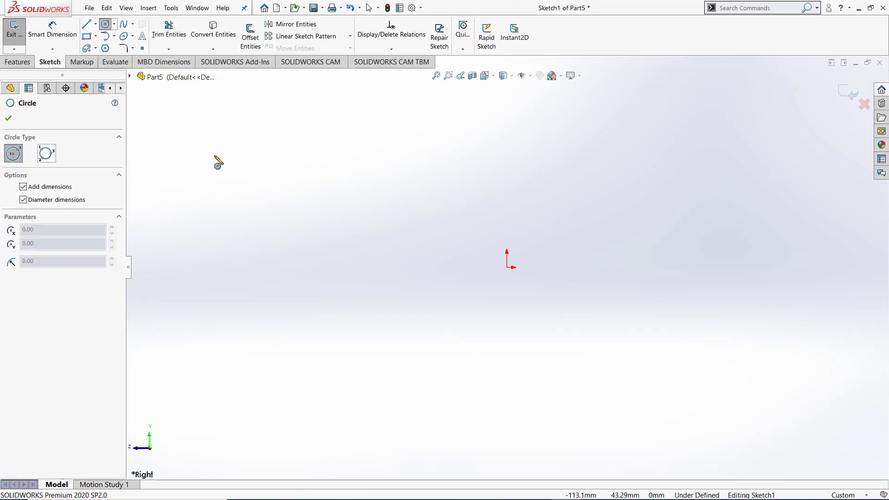
click(114, 24)
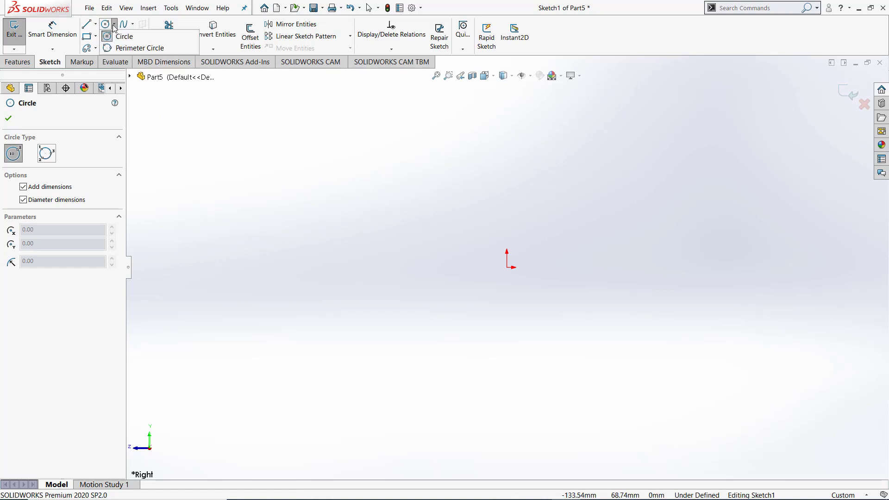
click(120, 49)
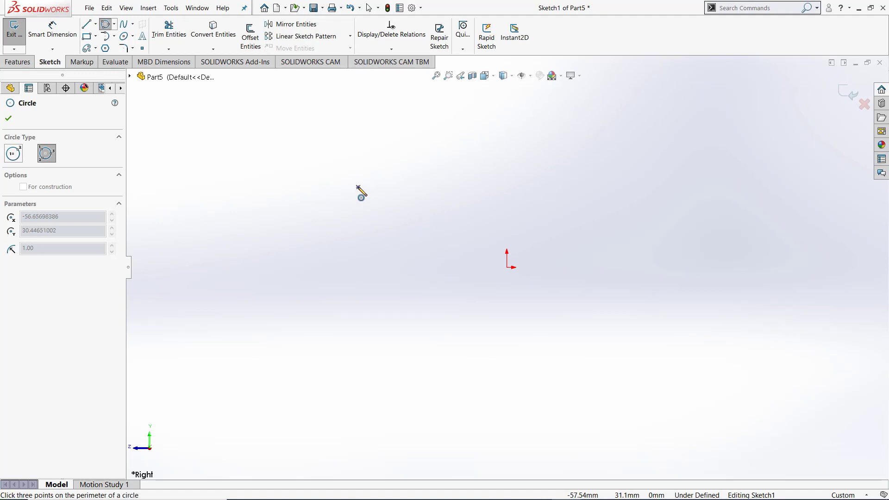
click(359, 187)
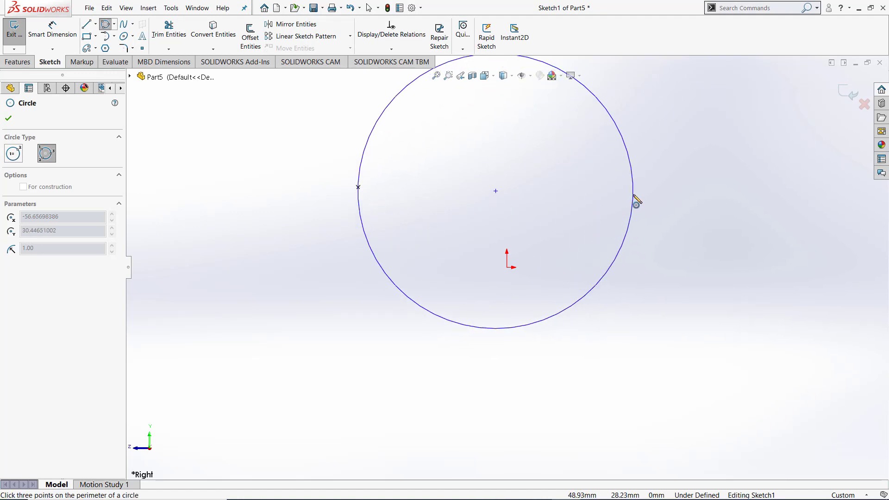
click(633, 194)
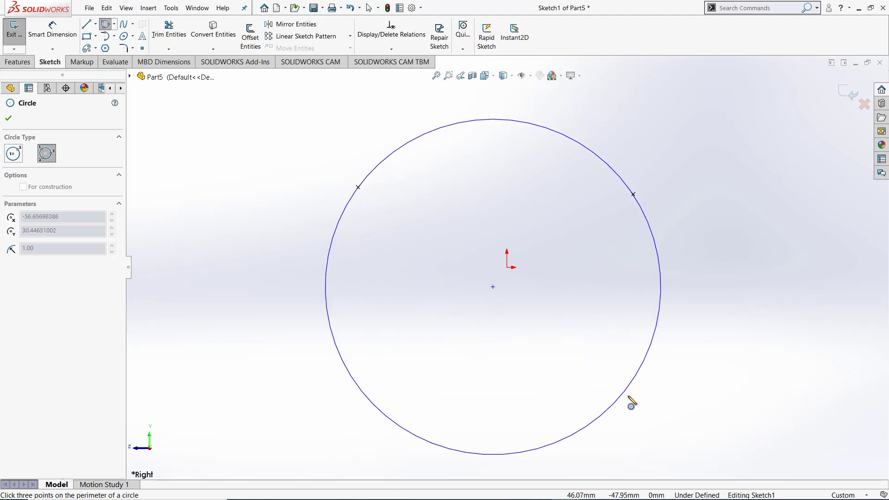
click(659, 335)
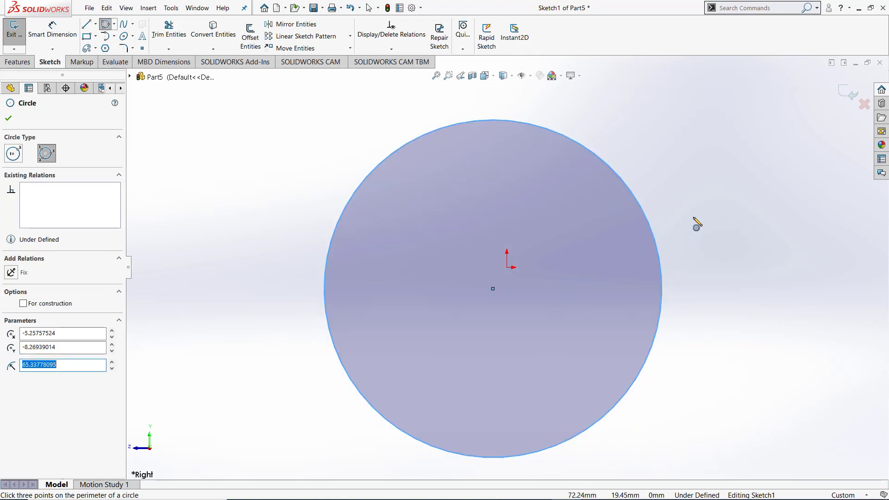
key(Escape)
Add a coincident relation between the circle's center point and the origin
scroll(693, 240, up, 3)
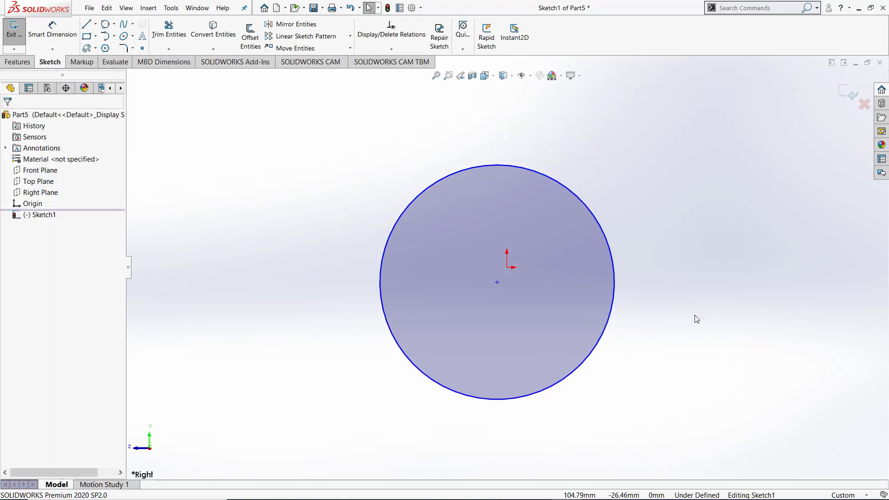
scroll(625, 334, down, 2)
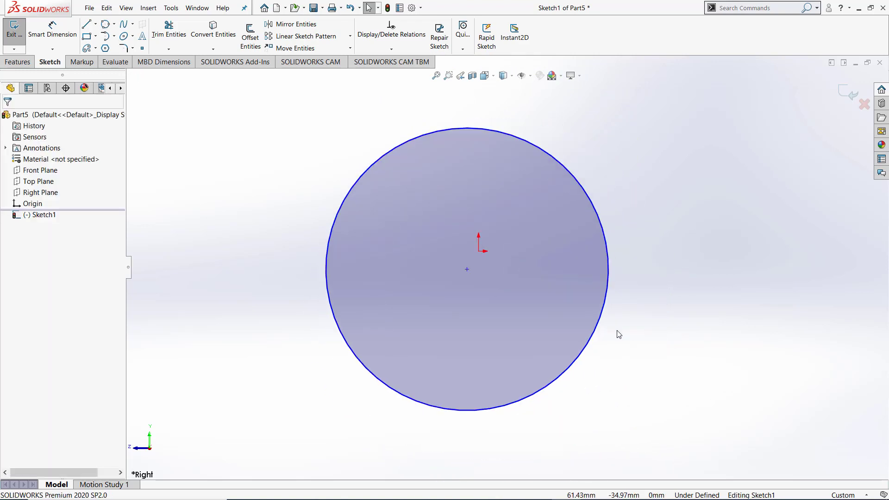
click(467, 269)
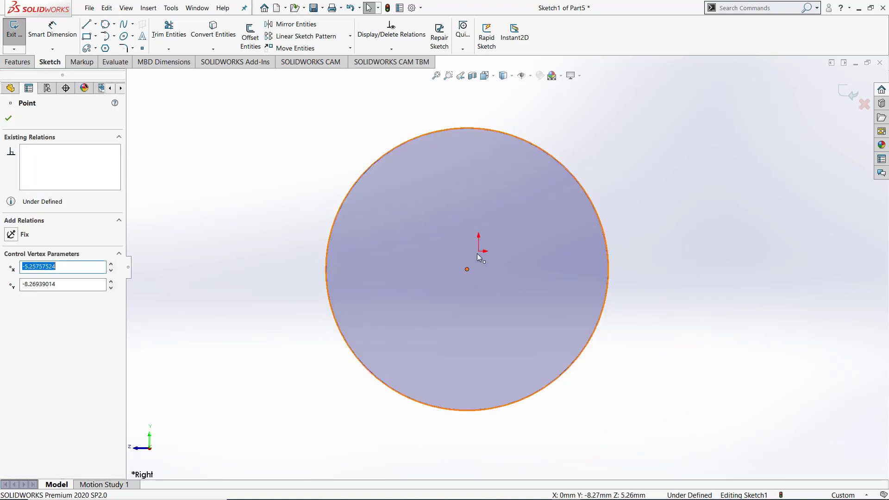
ctrl+click(479, 251)
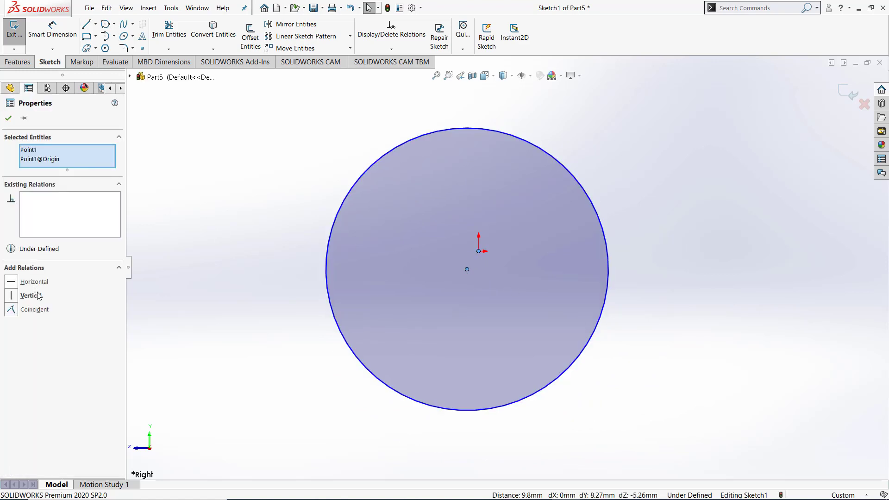
click(16, 311)
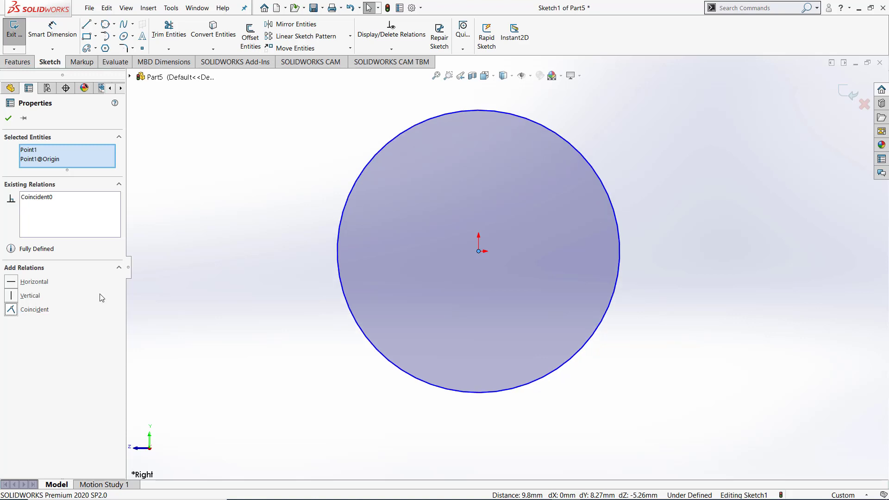
click(343, 198)
Dimension the circle's diameter to 100 mm
click(52, 30)
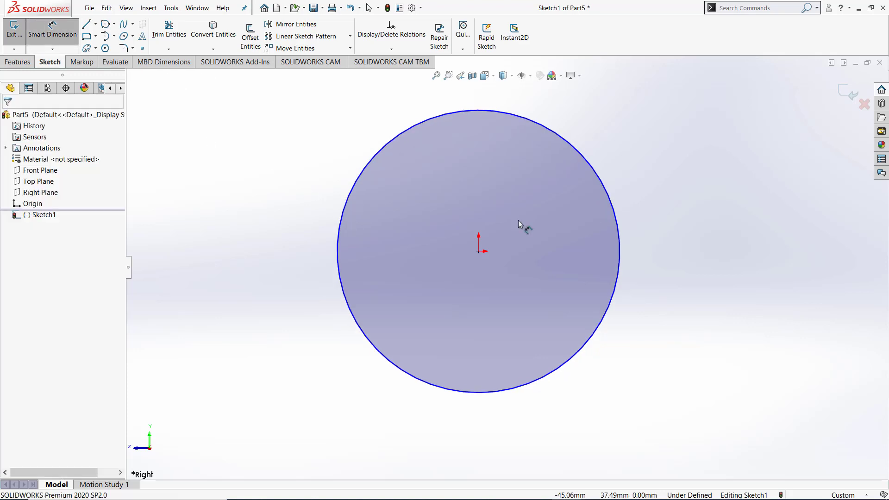
click(620, 238)
click(684, 238)
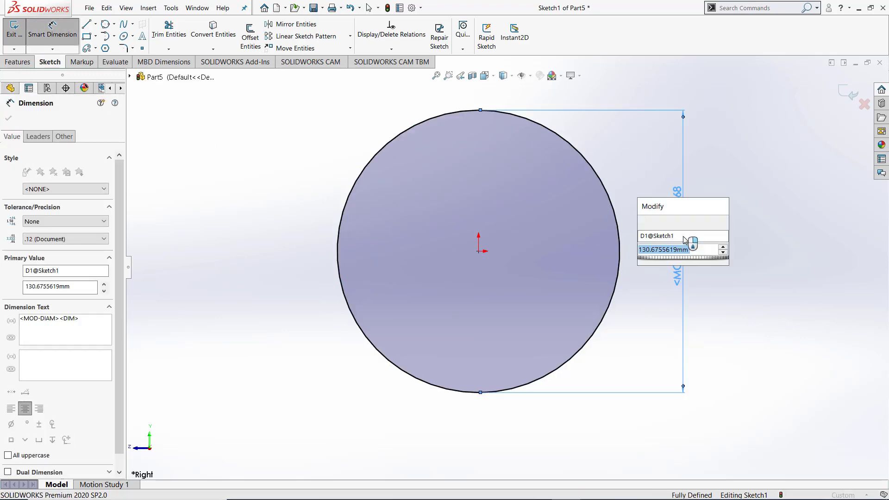
text(100)
key(Return)
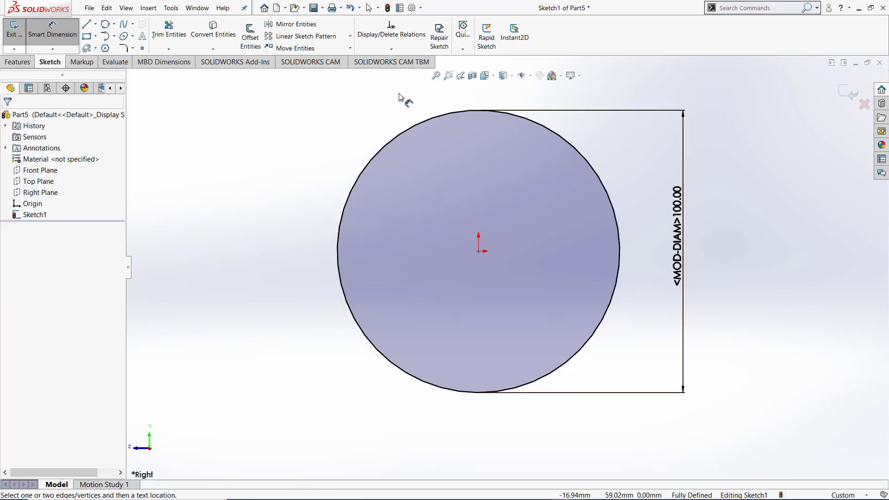
key(Escape)
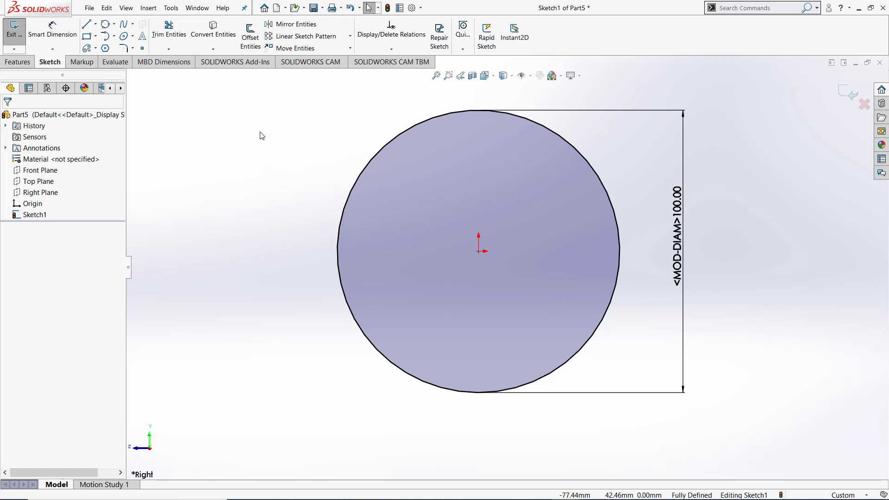
Delete the circle and its diameter dimension from the sketch
drag(259, 130, 797, 455)
key(Delete)
mouse_move(756, 416)
mouse_down()
mouse_move(348, 157)
mouse_move(206, 115)
mouse_up()
key(Delete)
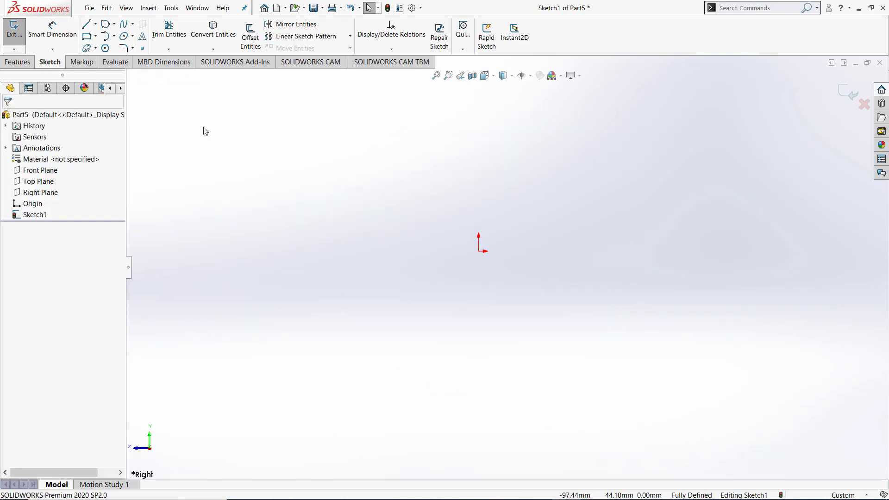
Draw a 3 Point Arc bulging upward over the origin, with a radius of about 68 mm
click(115, 37)
click(132, 37)
click(111, 37)
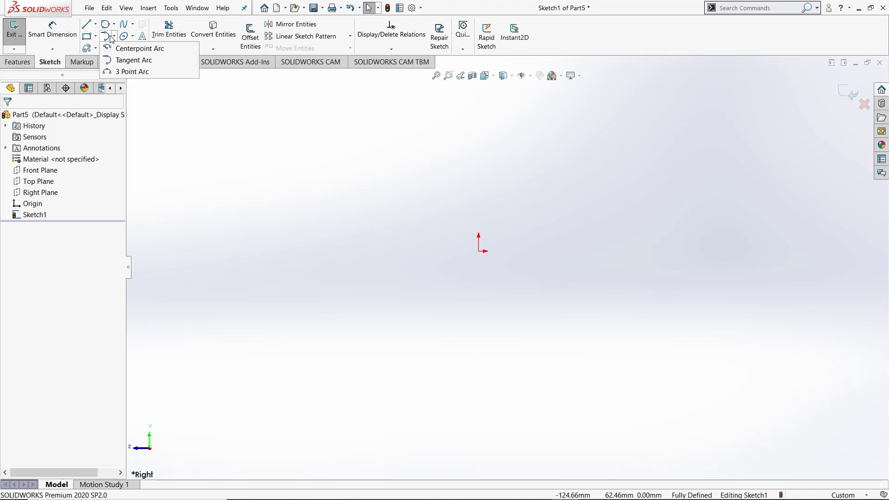
click(153, 75)
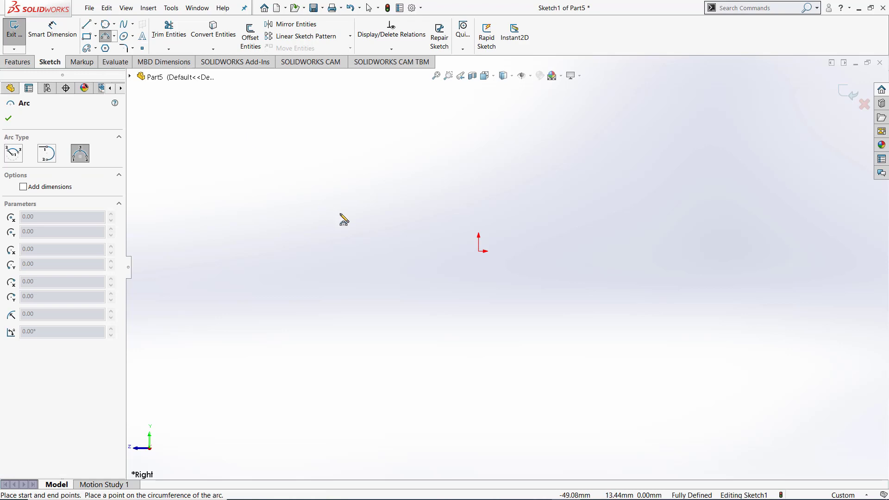
click(319, 251)
click(688, 256)
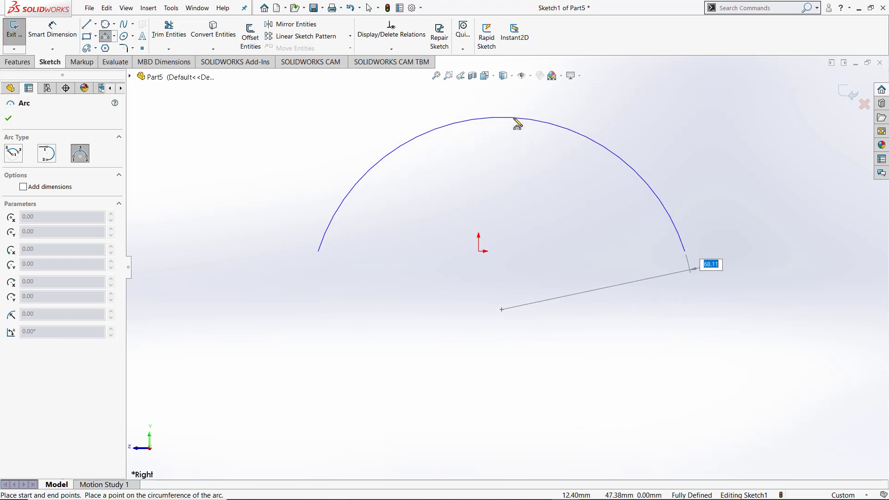
click(515, 120)
key(Escape)
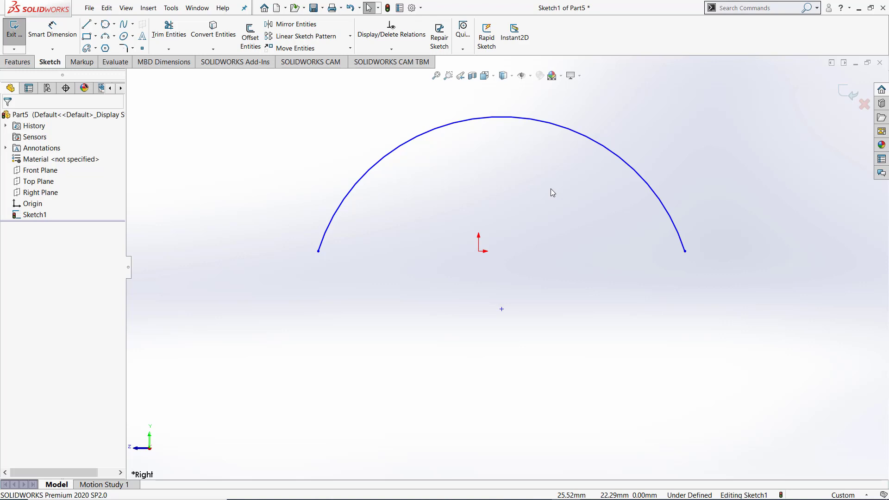
Add a coincident relation between the arc's center point and the origin
click(502, 309)
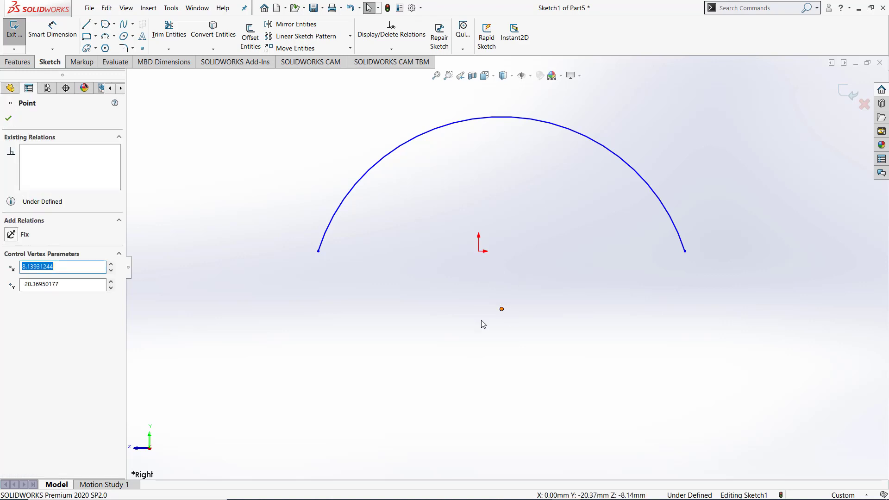
ctrl+click(479, 251)
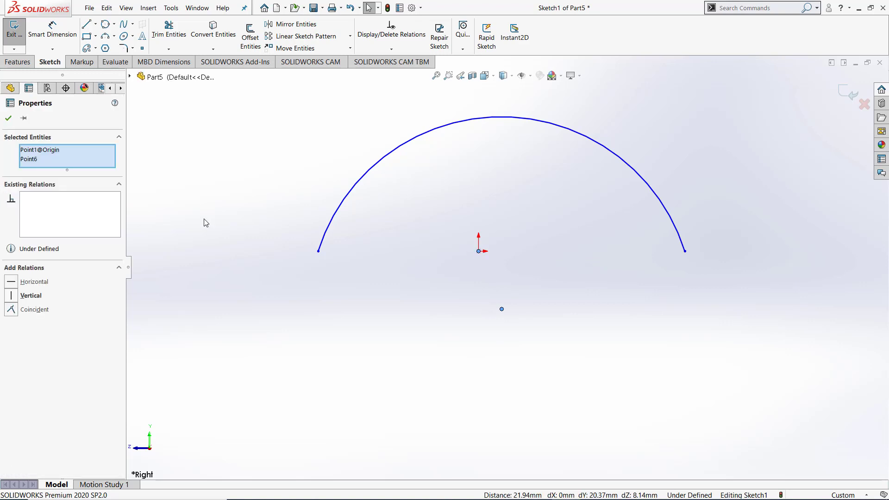
click(11, 309)
click(346, 278)
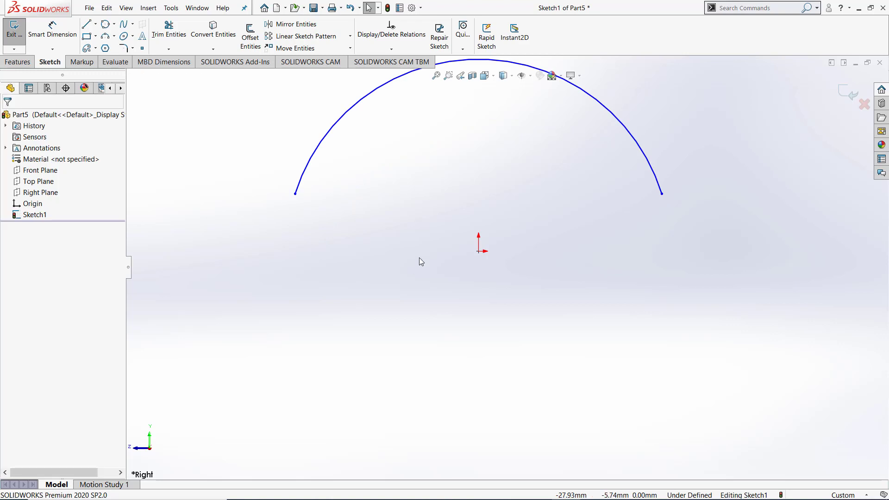
Try moving the arc's right endpoint around toward its left end, and undo the move
scroll(429, 256, up, 3)
scroll(509, 232, down, 2)
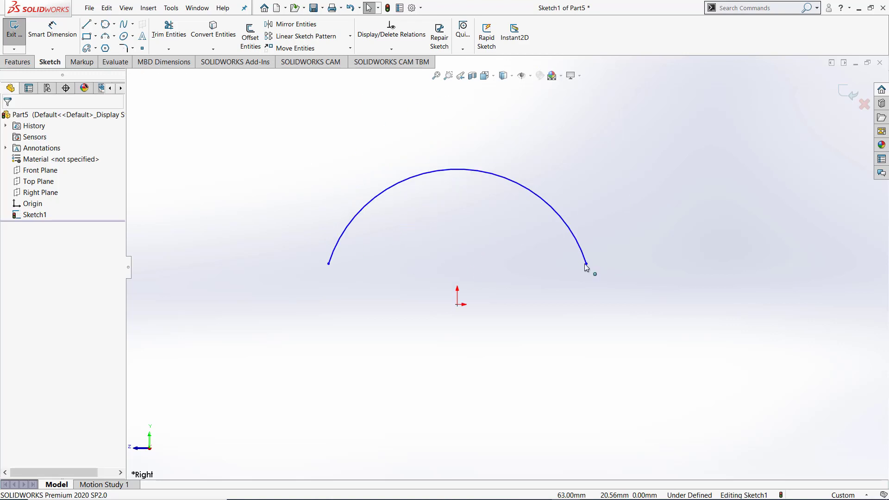
mouse_move(585, 263)
mouse_down()
mouse_move(596, 353)
mouse_move(632, 300)
mouse_move(395, 131)
mouse_move(575, 190)
mouse_move(618, 448)
mouse_move(266, 431)
mouse_move(276, 312)
mouse_move(299, 254)
mouse_up()
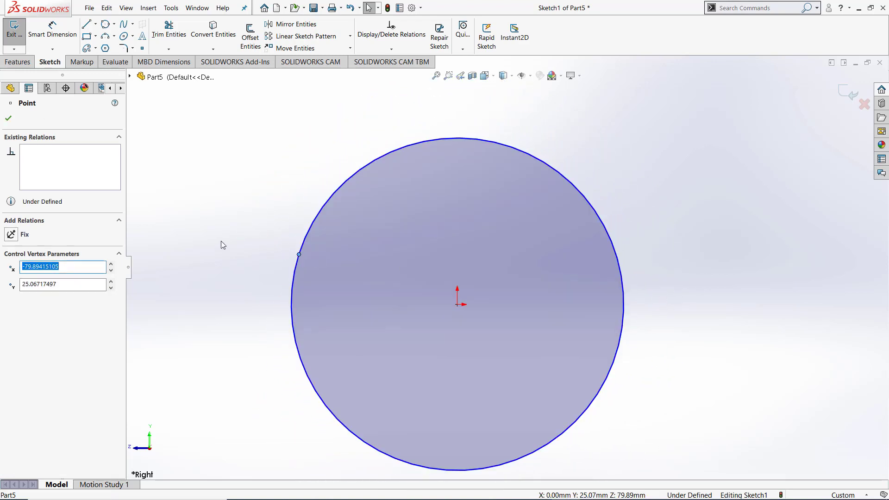
key(ctrl+z)
key(Escape)
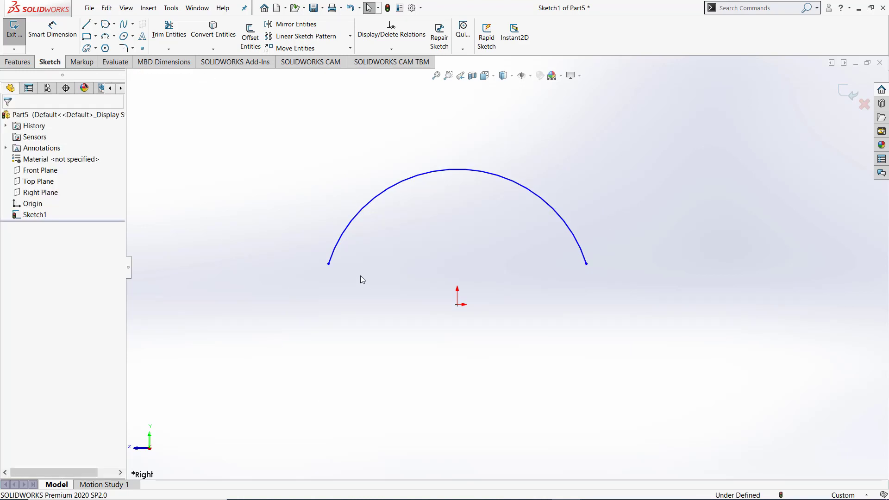
Dimension the vertical distance between the origin and the arc's left endpoint to 0 mm
click(52, 32)
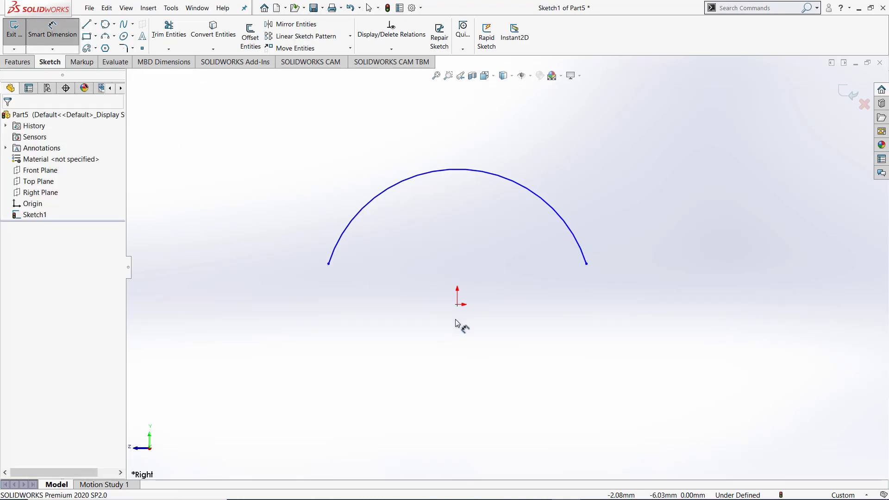
click(457, 305)
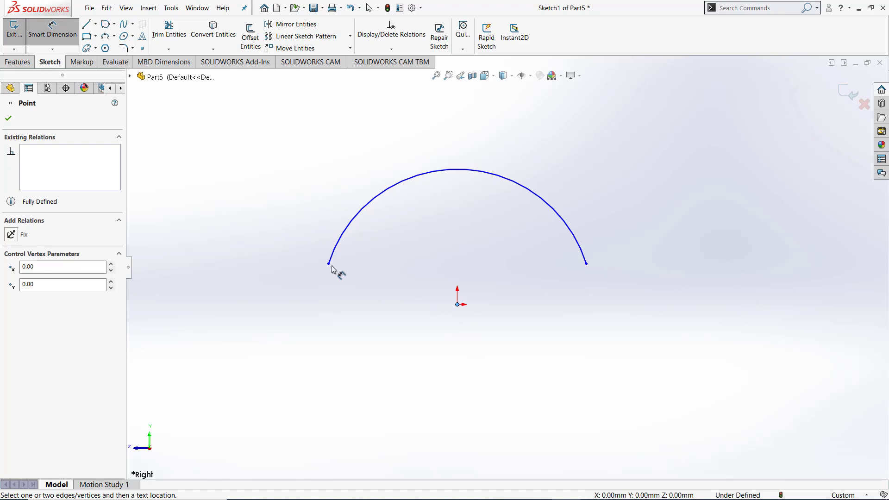
click(331, 267)
click(266, 294)
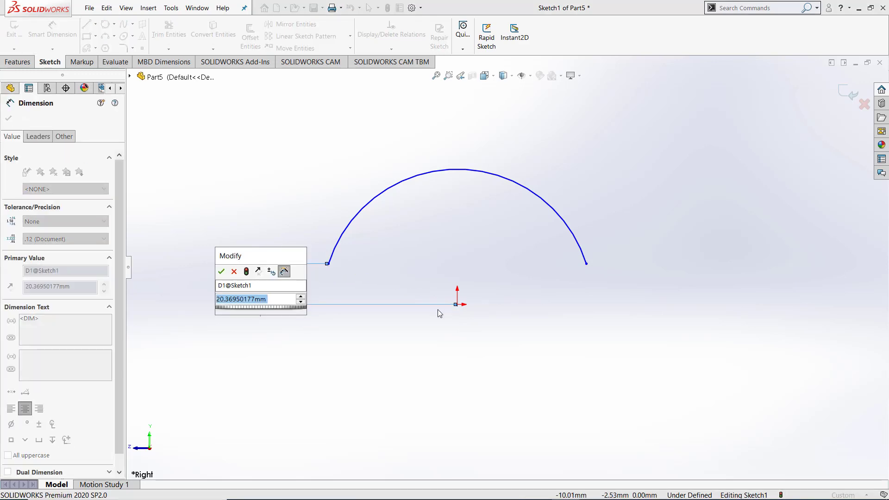
text(0)
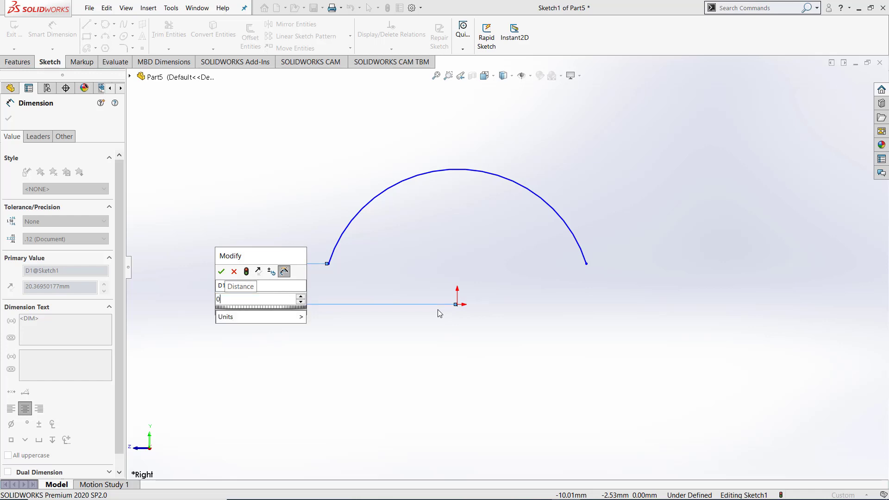
key(Return)
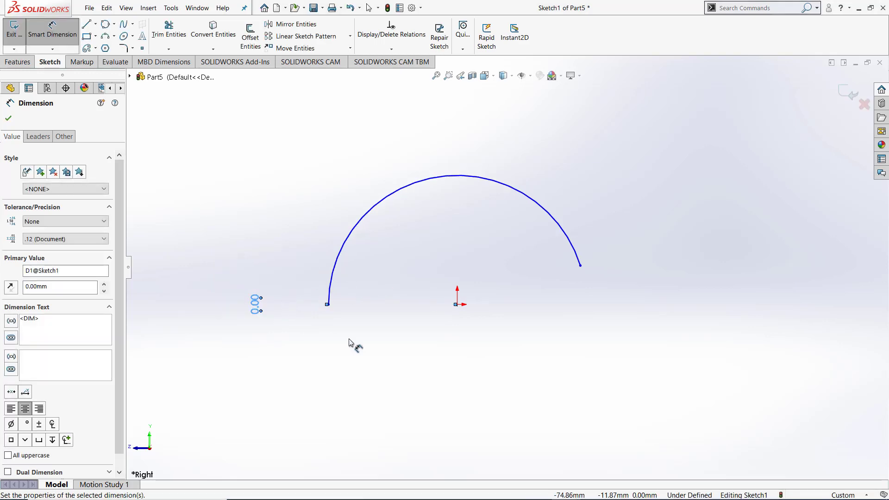
key(Escape)
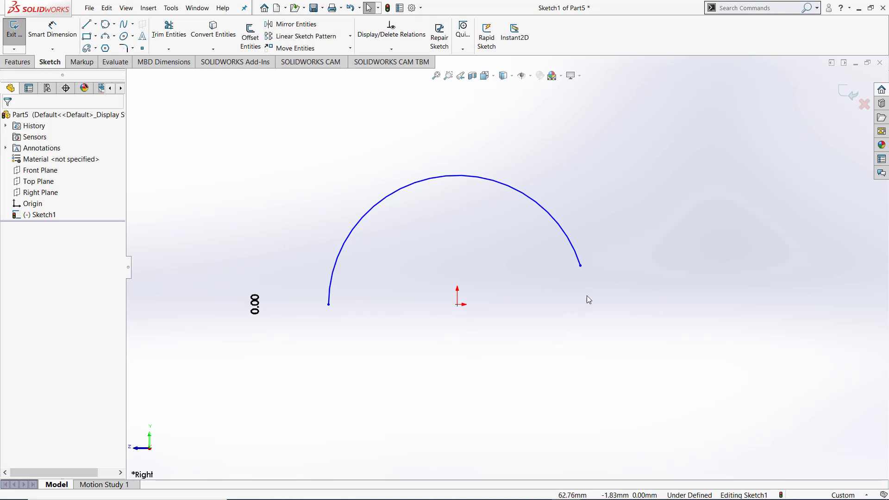
Add a horizontal relation between the arc's right endpoint and the origin
click(581, 266)
ctrl+click(457, 305)
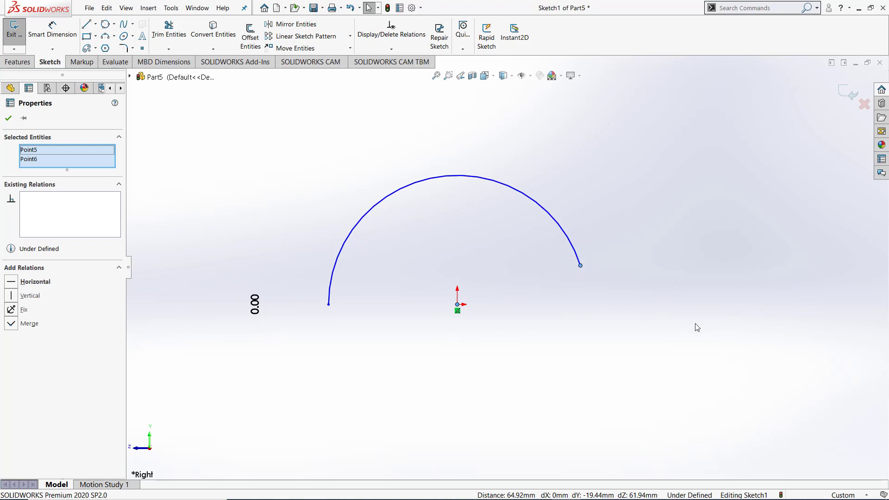
click(11, 282)
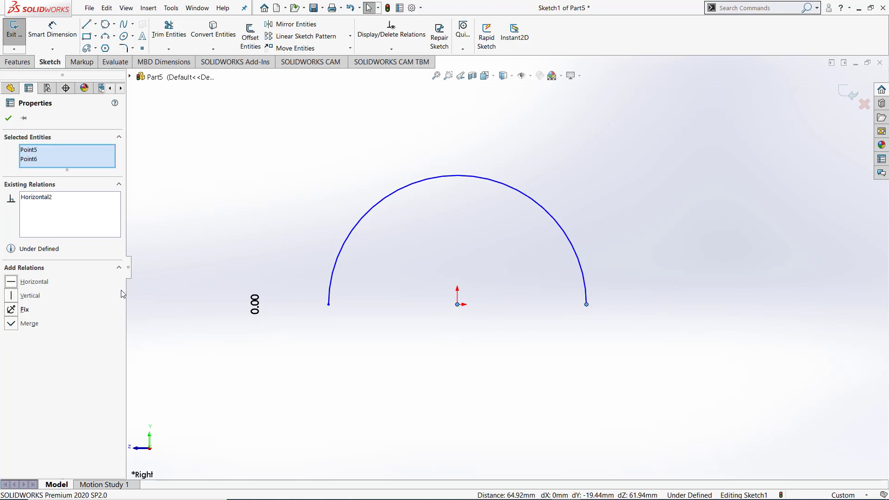
click(205, 190)
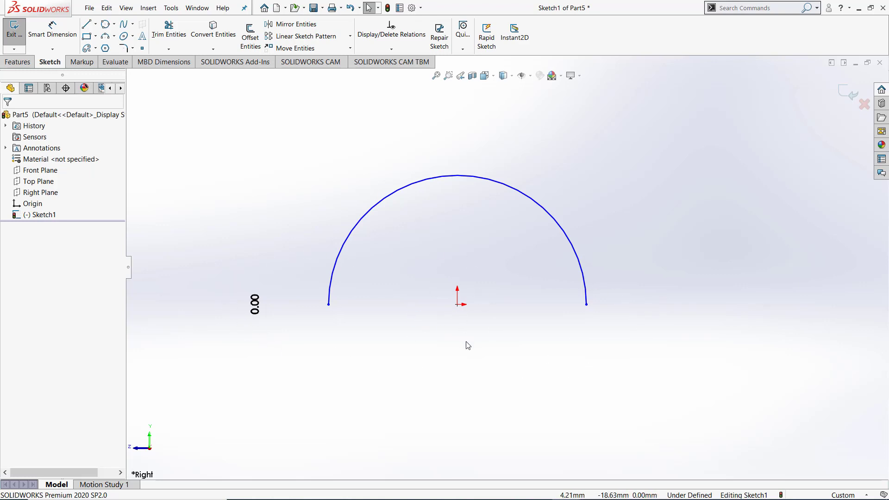
Dimension the arc's radius to 50 mm
click(53, 28)
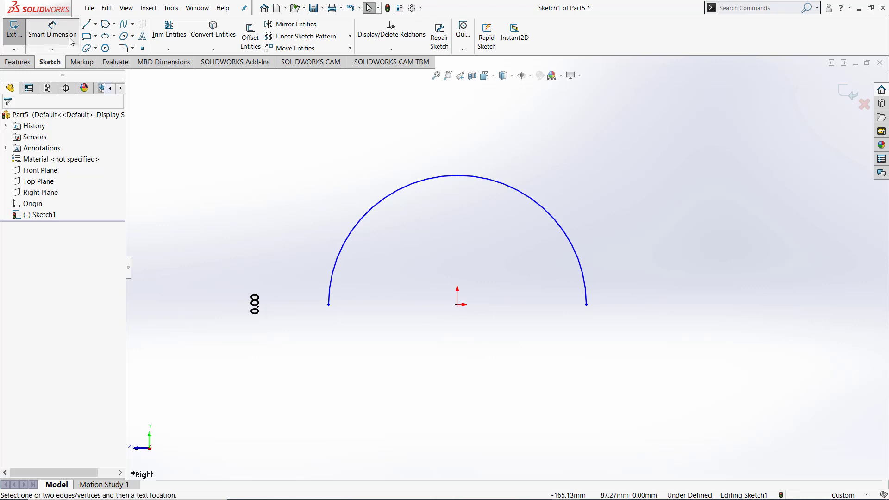
click(464, 176)
click(574, 154)
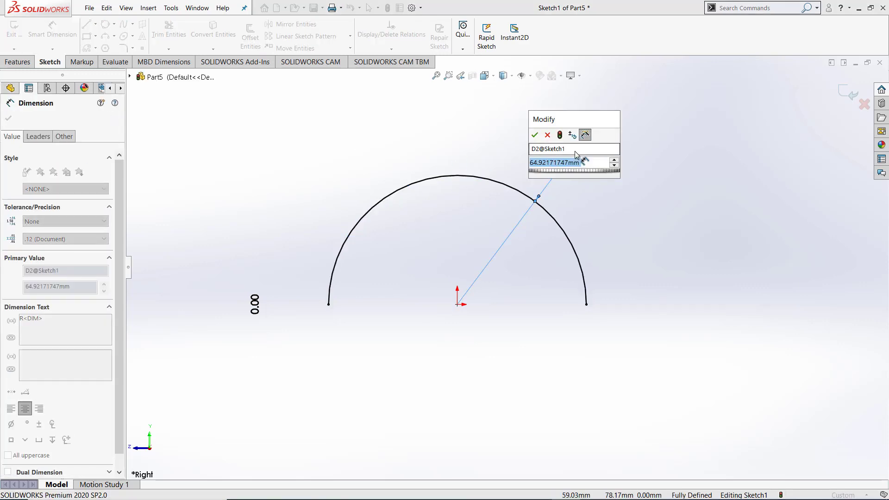
text(50)
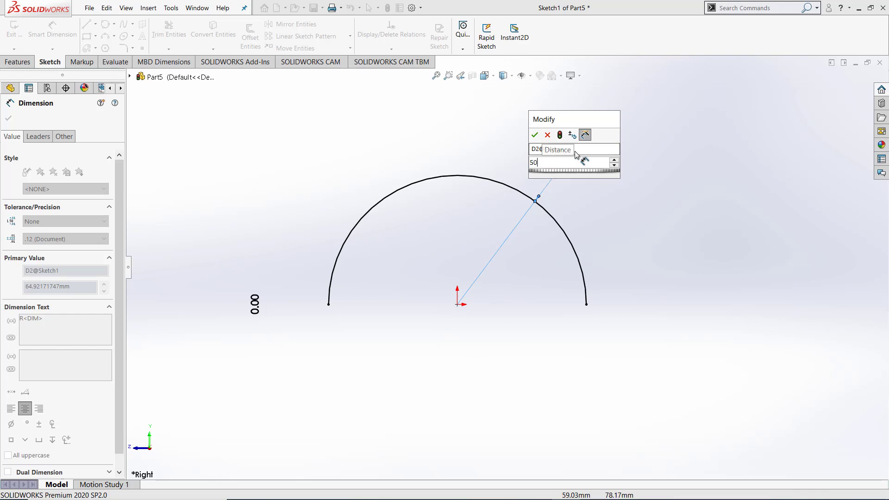
key(Return)
key(Escape)
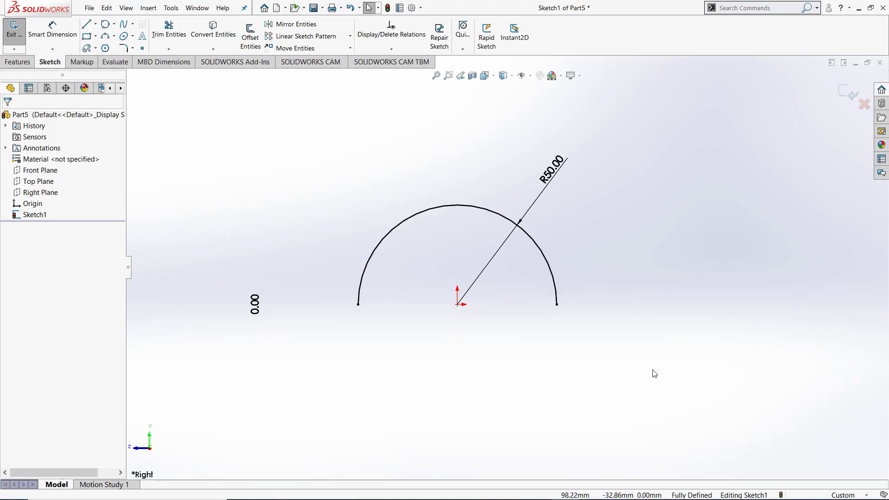
Delete the arc with its dimensions, and draw a Centerpoint Arc over the origin, centered on it, with a radius of about 100 mm
drag(670, 386, 184, 152)
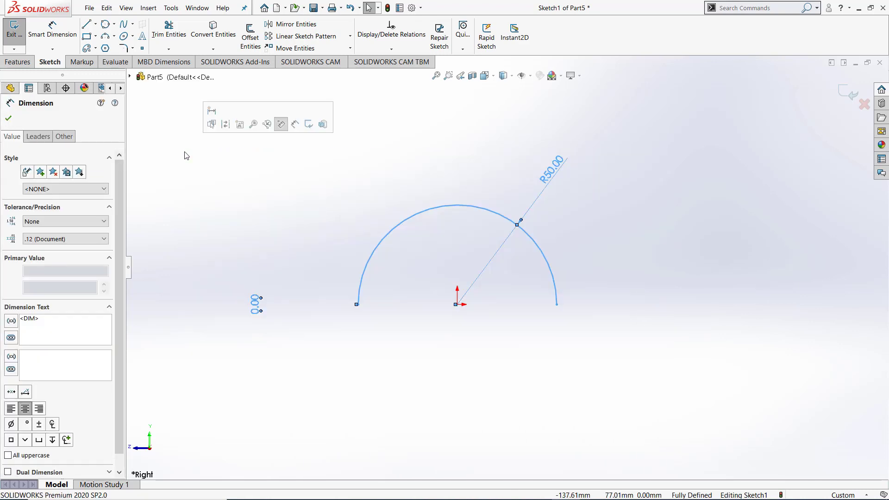
key(Delete)
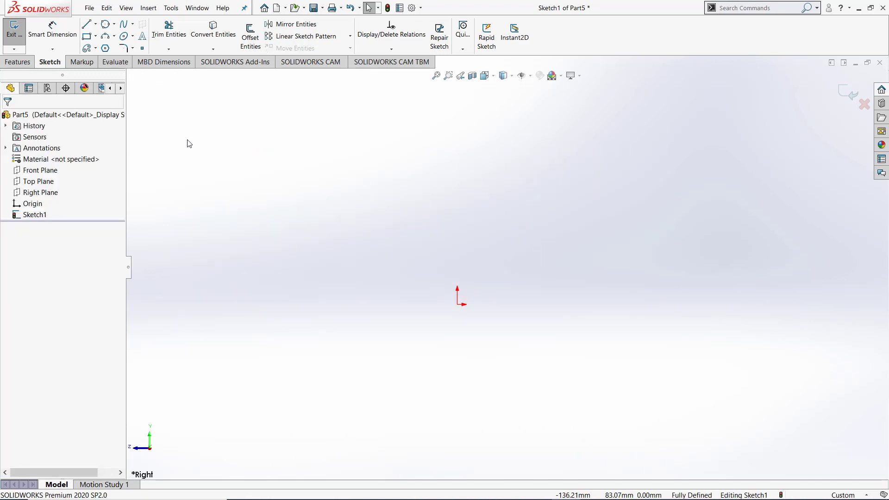
click(114, 37)
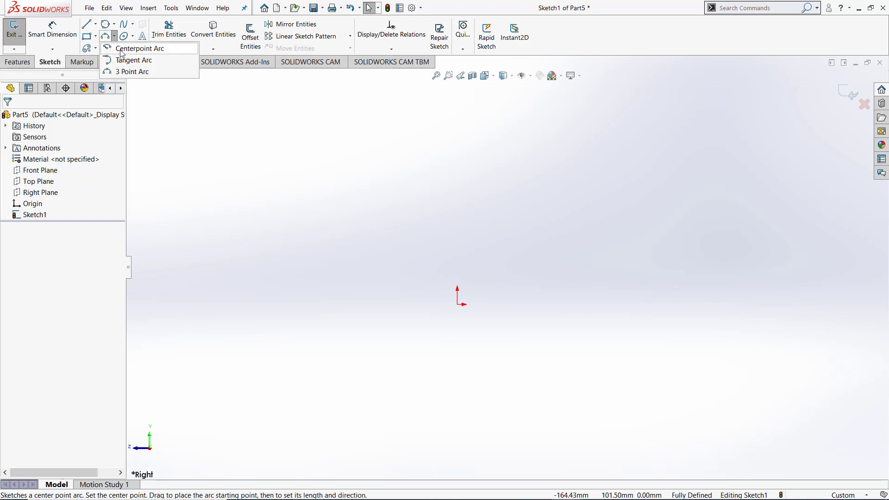
click(121, 50)
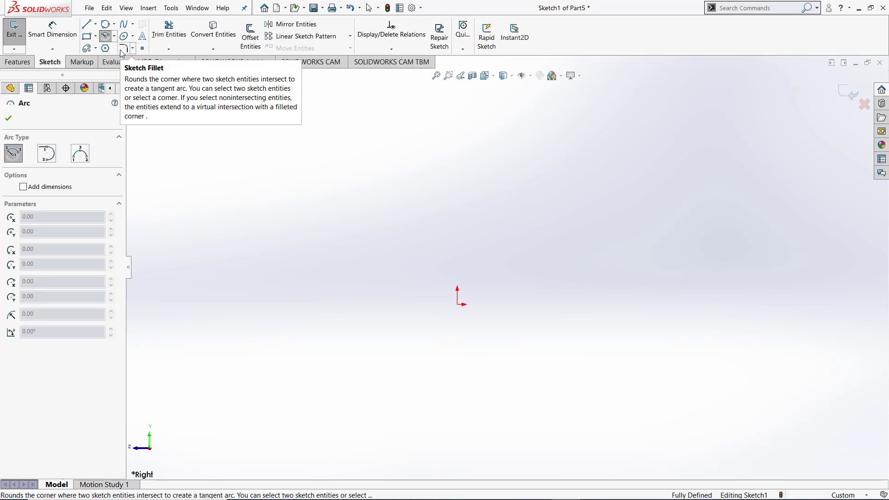
click(457, 304)
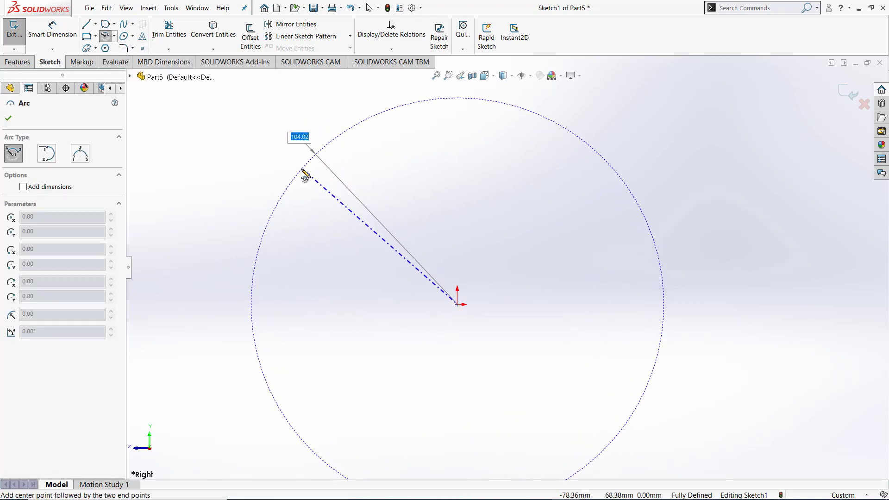
click(271, 239)
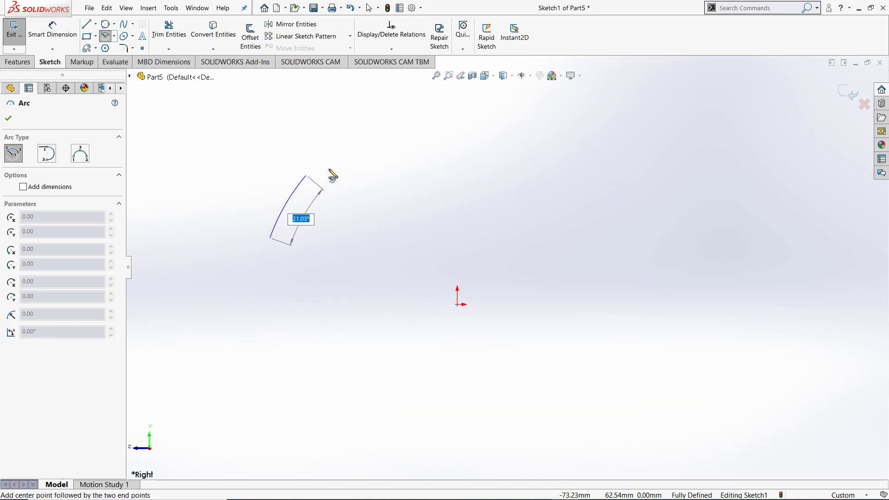
click(662, 260)
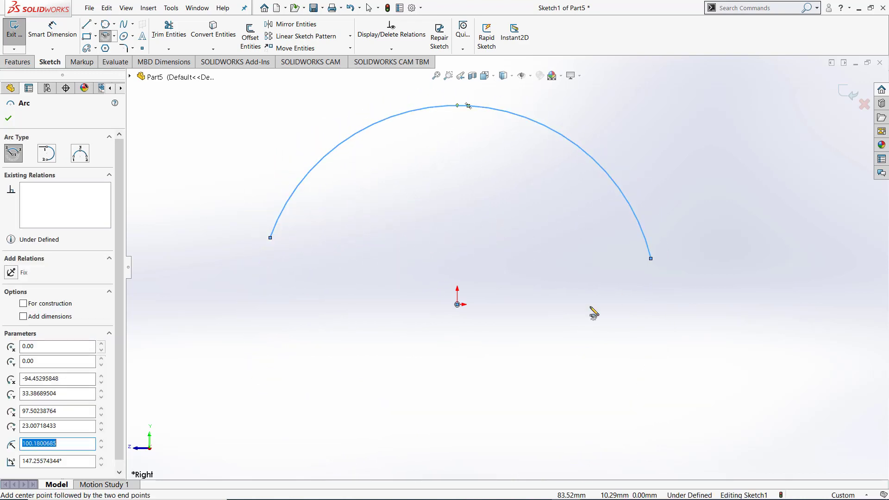
key(Escape)
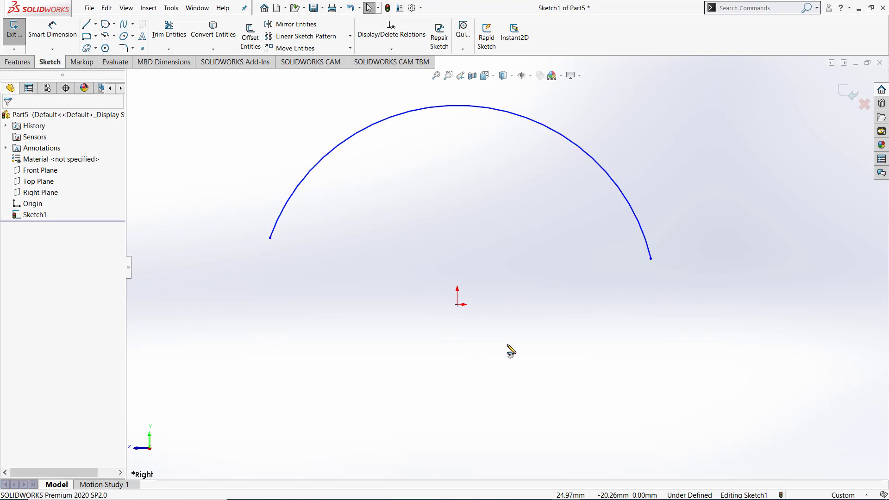
Dimension the vertical distance between the origin and the arc's left endpoint to 15 mm
scroll(452, 319, up, 1)
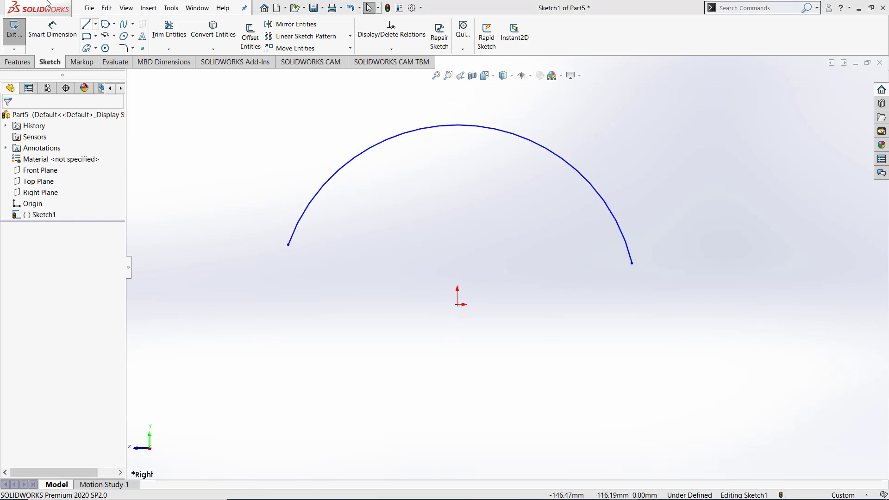
click(53, 30)
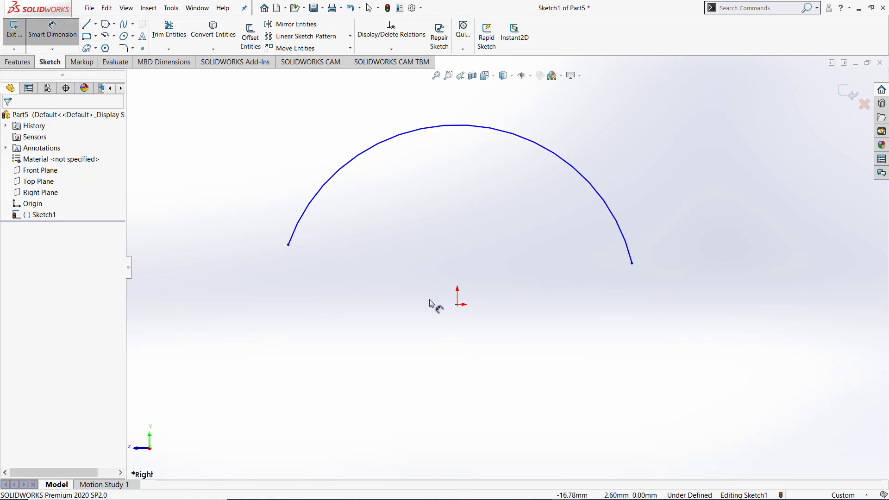
click(457, 304)
click(288, 245)
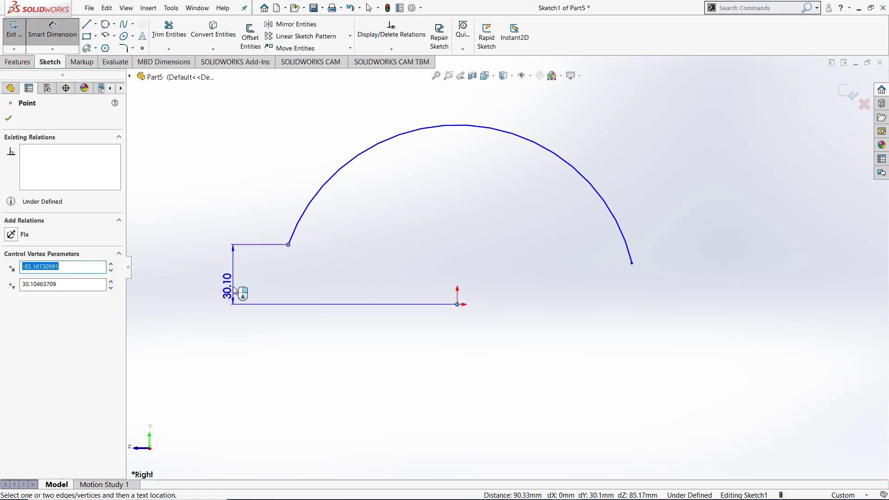
click(233, 281)
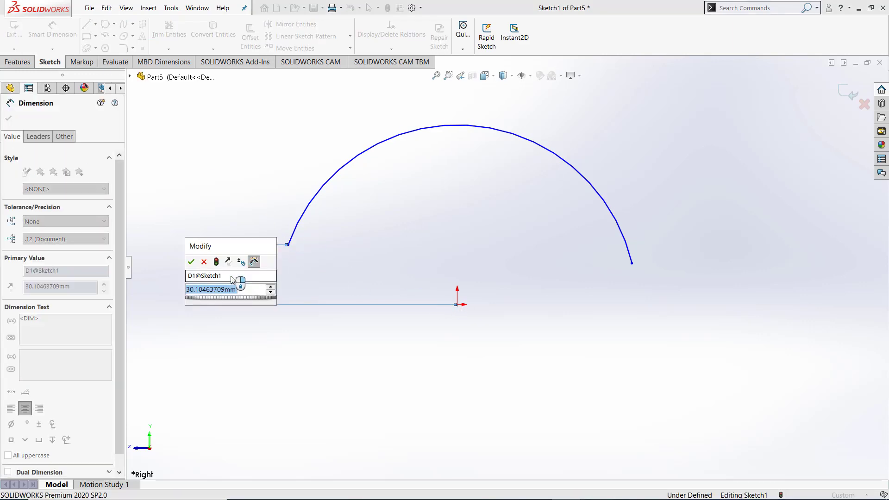
text(15)
key(Return)
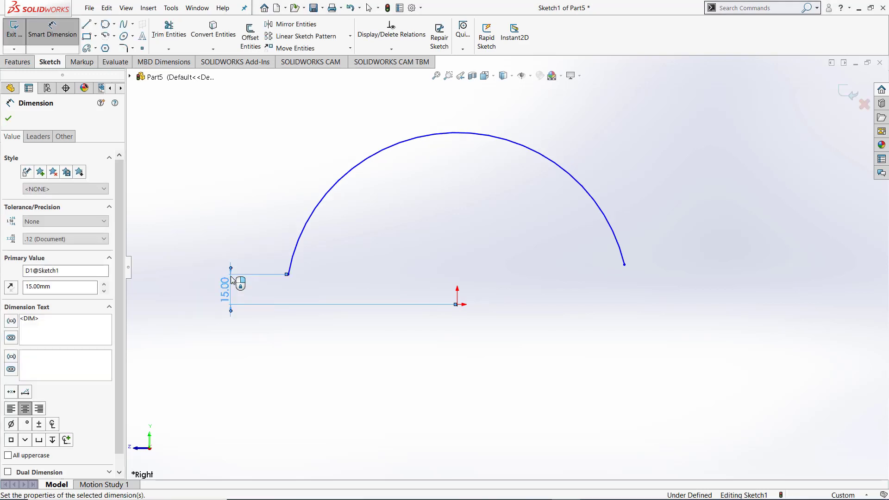
Dimension the vertical distance between the origin and the arc's right endpoint to 50 mm
click(457, 304)
click(625, 265)
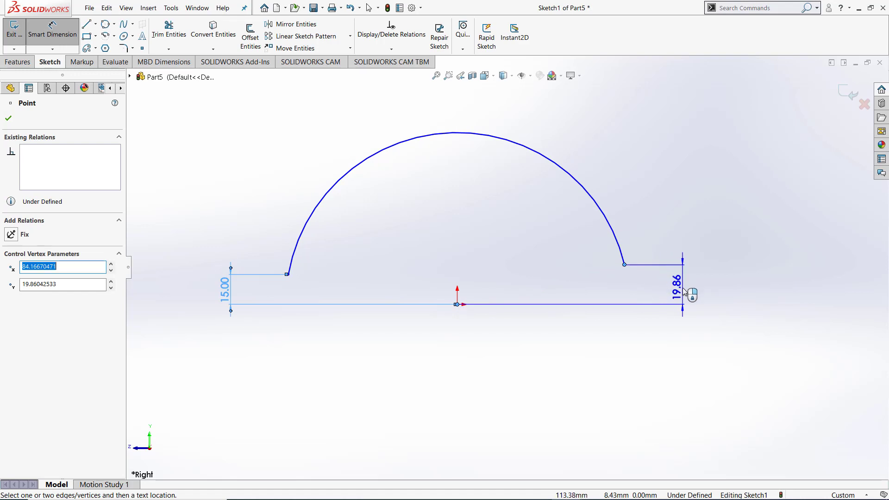
click(684, 290)
text(50)
key(Return)
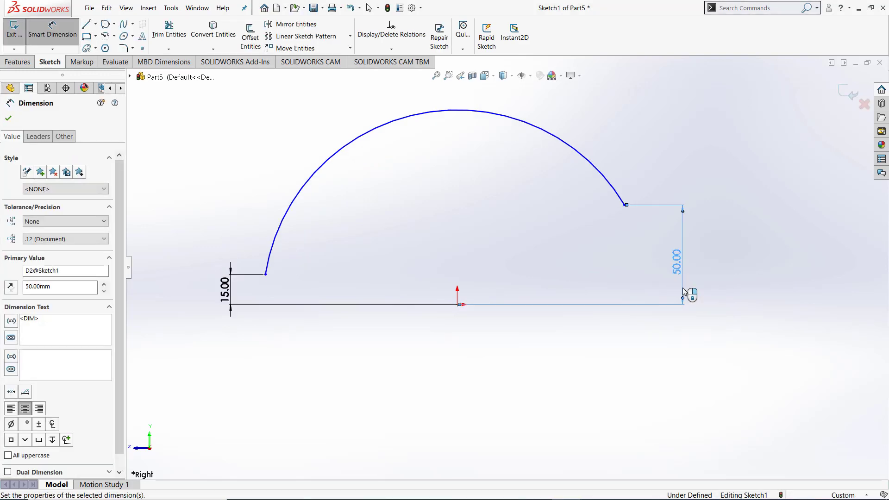
Dimension the centerpoint arc's radius to 100 mm
click(356, 141)
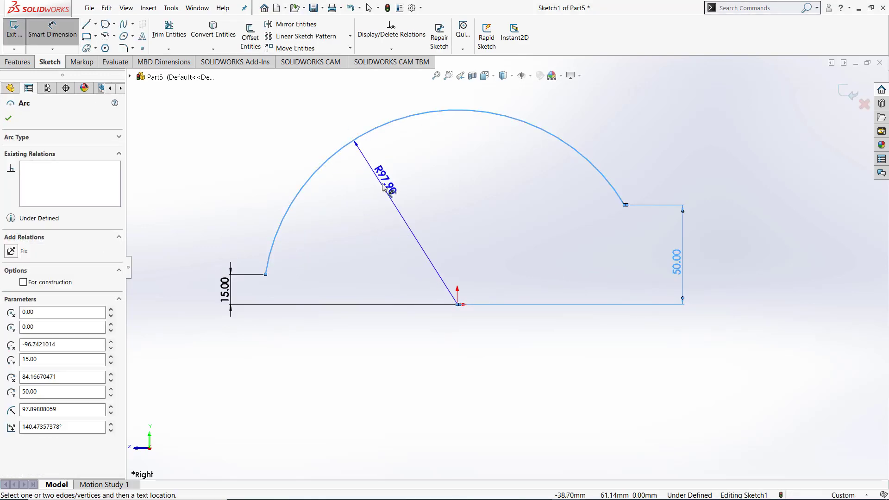
click(382, 187)
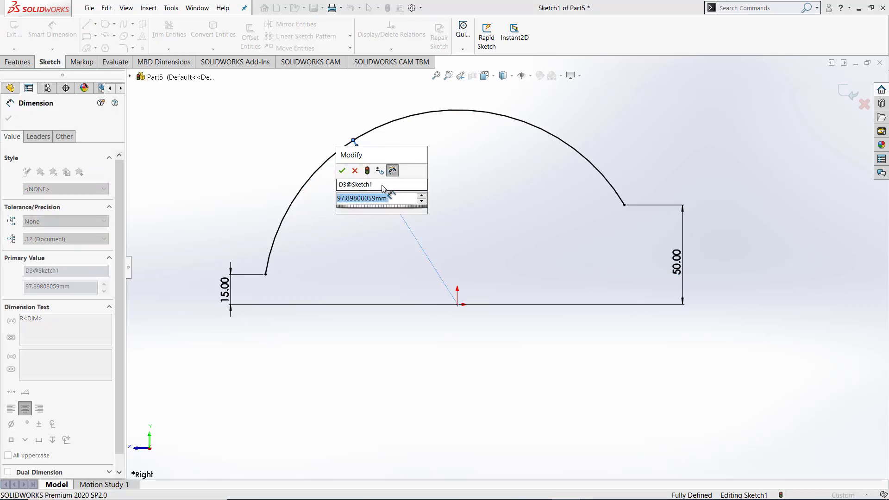
text(100)
key(Return)
key(Escape)
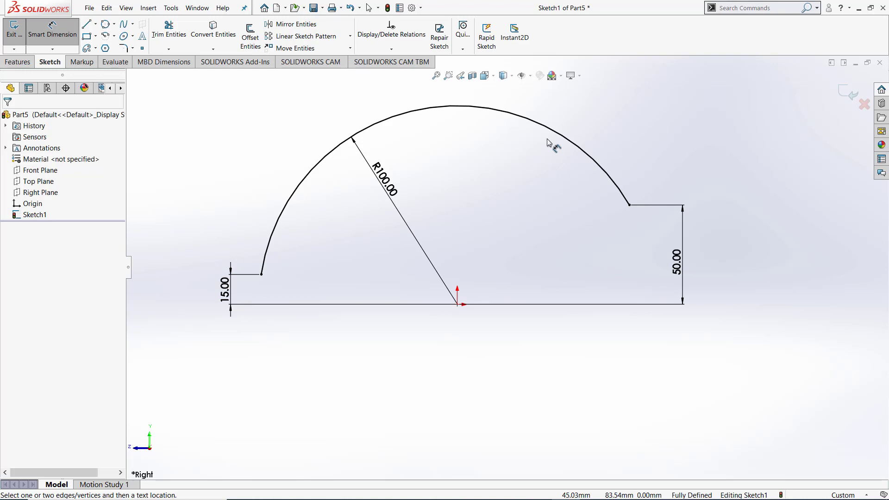
key(Escape)
Delete the centerpoint arc together with all its dimensions
mouse_move(205, 95)
mouse_down()
mouse_move(769, 311)
mouse_move(793, 385)
mouse_up()
key(Delete)
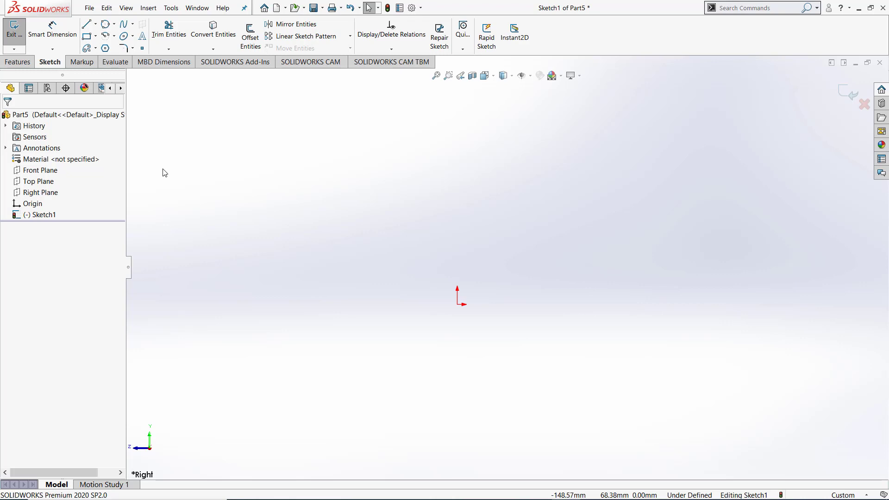
Try to start a Tangent Arc at several empty points around the origin, without any existing sketch segment
click(113, 36)
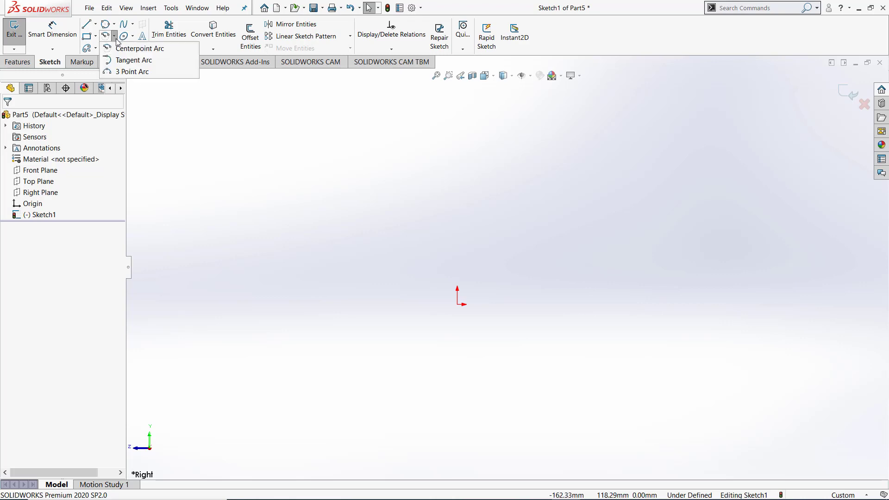
click(135, 60)
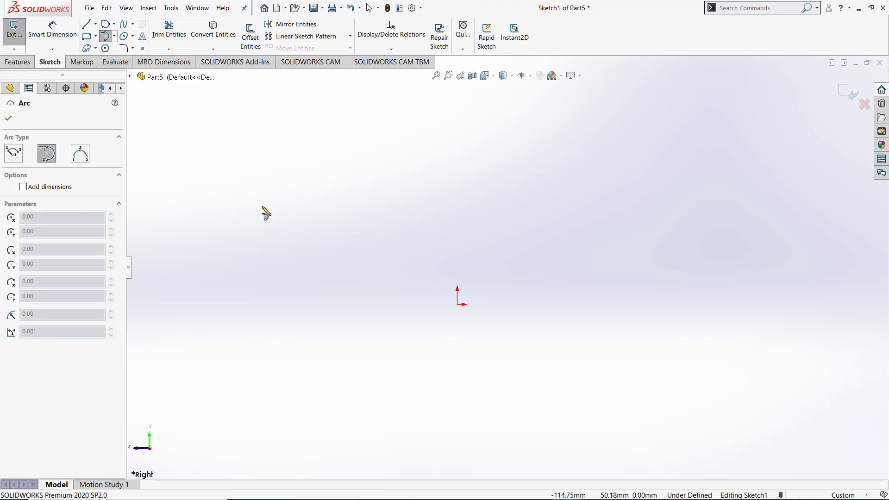
click(377, 200)
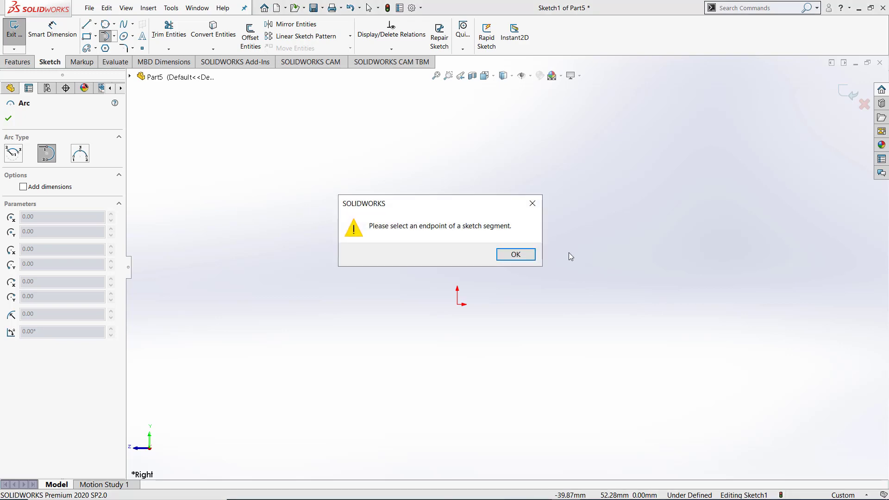
click(516, 254)
click(549, 296)
click(521, 257)
click(379, 290)
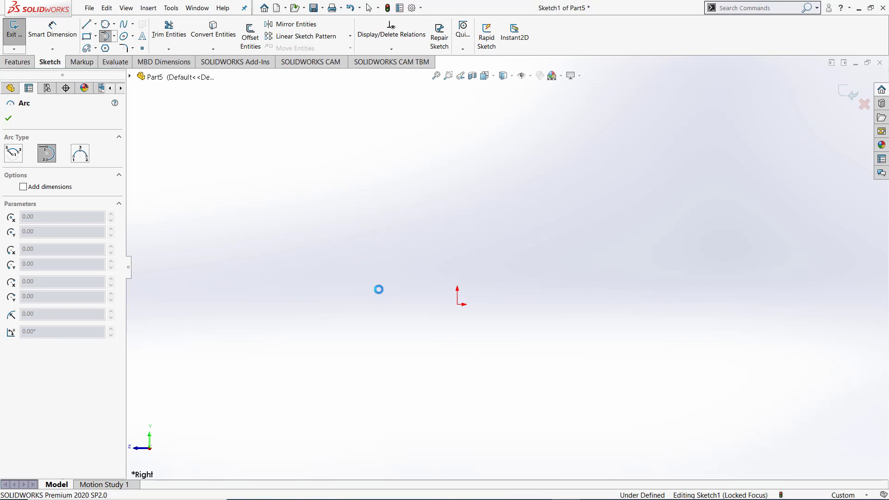
click(518, 255)
click(470, 299)
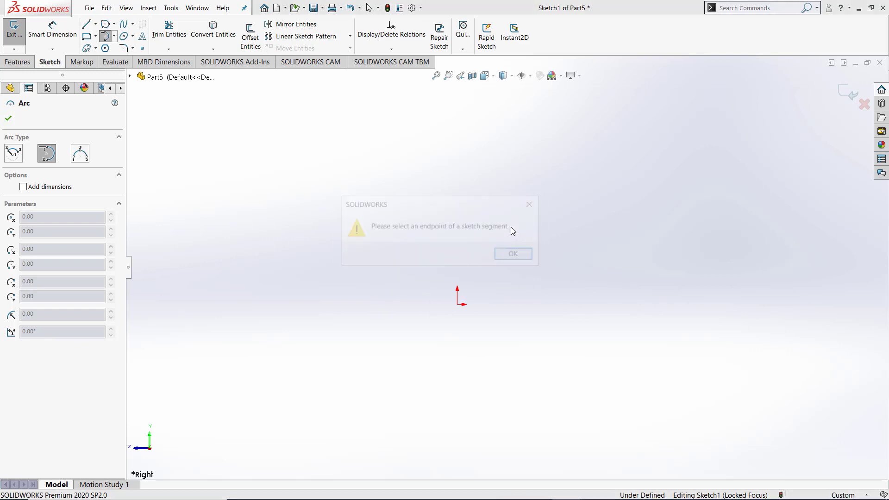
click(513, 254)
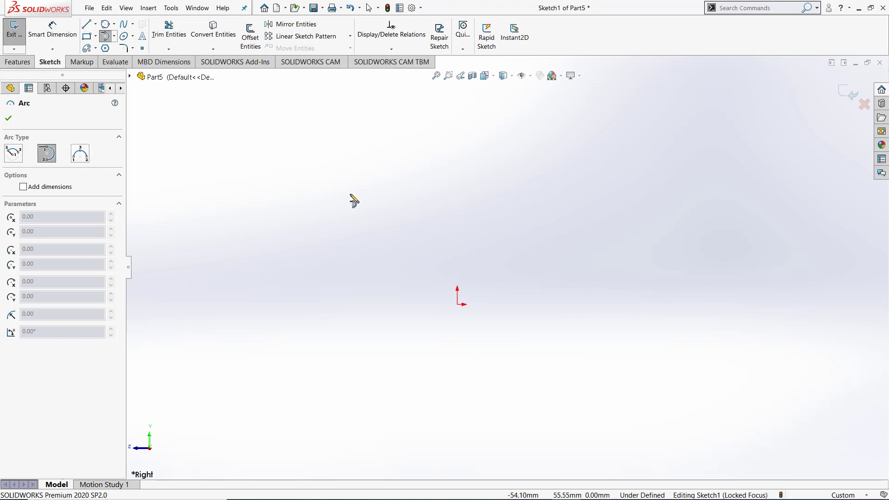
key(Escape)
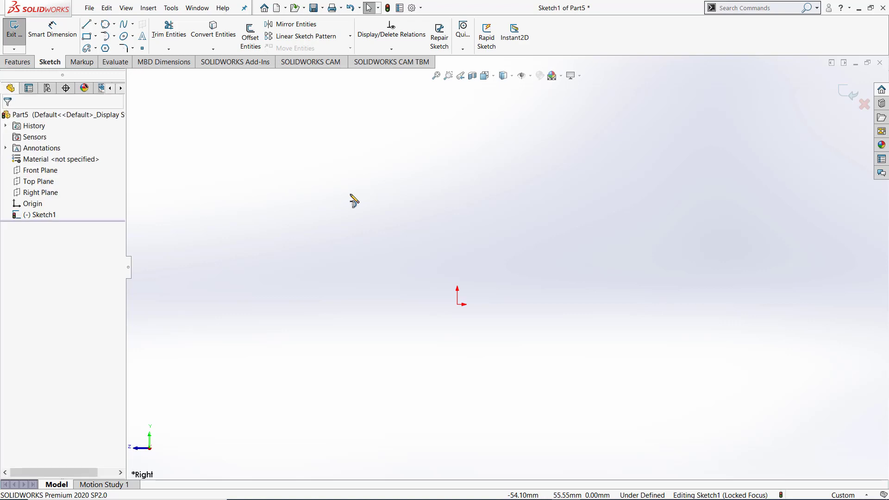
Sketch a horizontal line about 119 mm long from the origin toward the right
click(87, 26)
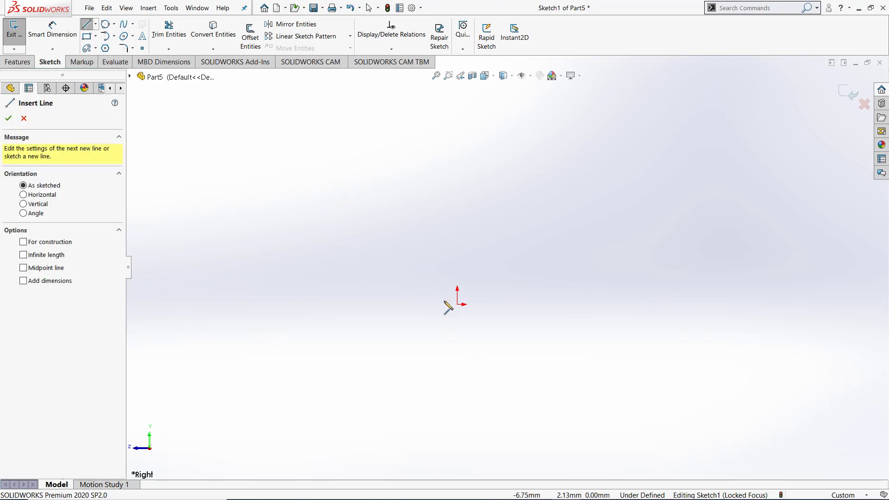
click(458, 304)
click(693, 304)
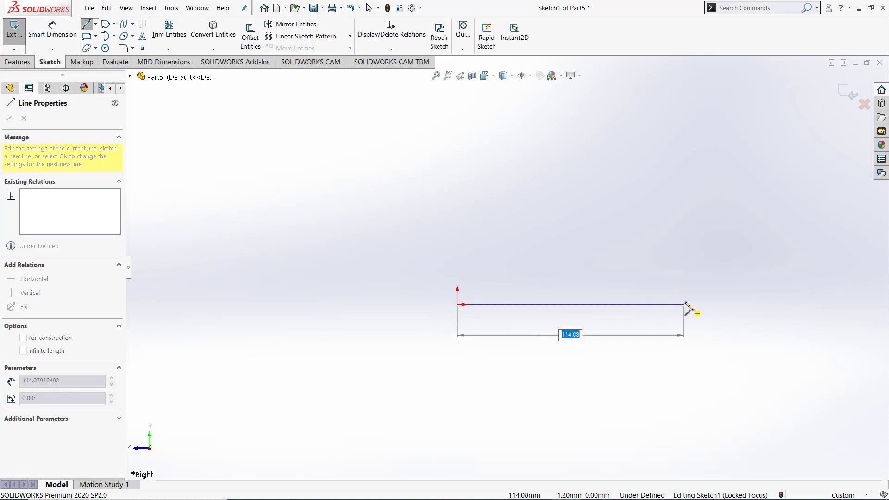
key(Escape)
key(Escape)
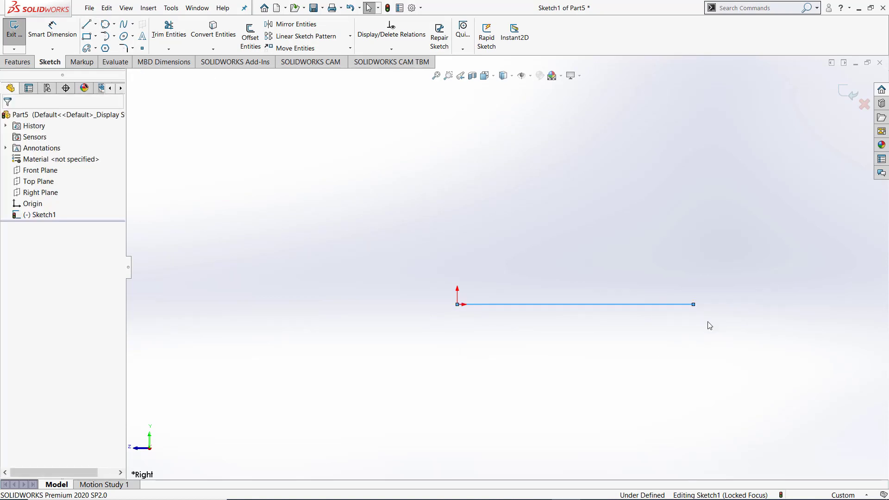
key(ctrl+8)
key(Escape)
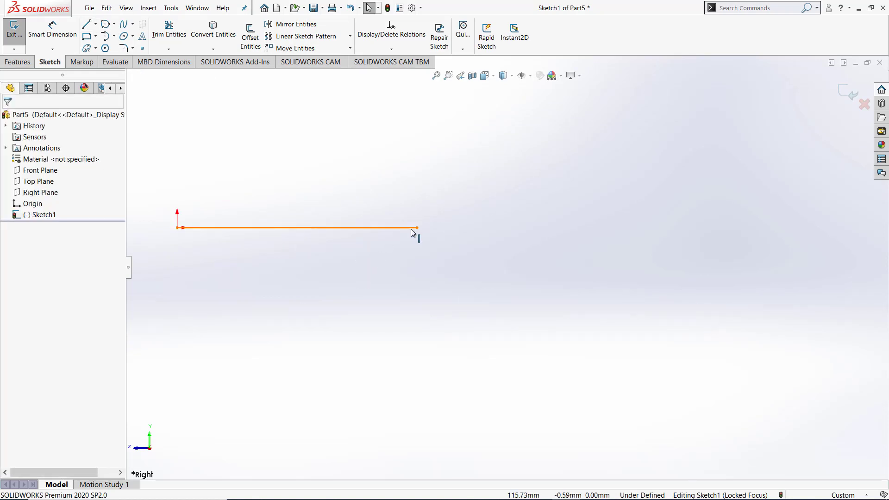
Draw a Tangent Arc of about 28 mm radius from the line's right endpoint, curling up and back over the line
click(114, 36)
click(127, 60)
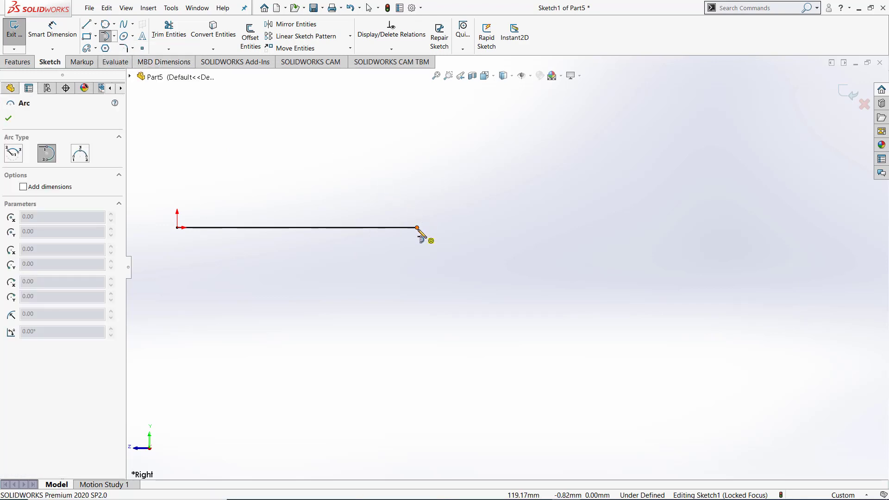
click(417, 228)
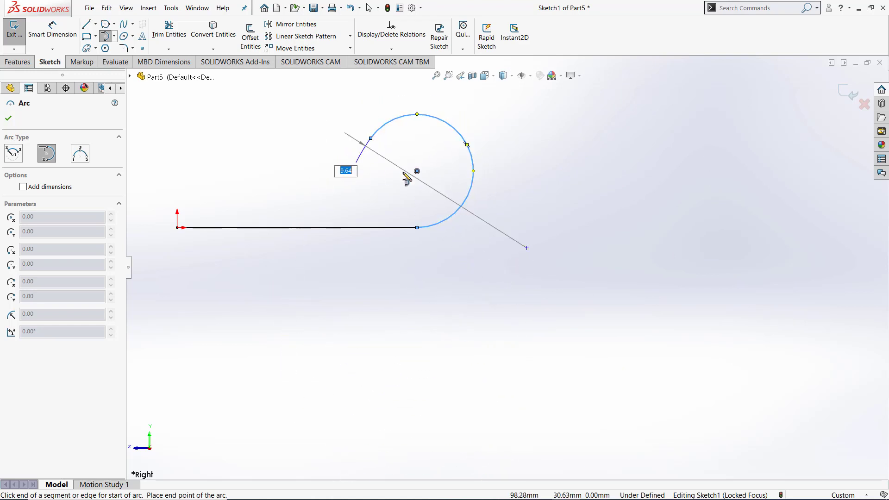
key(Escape)
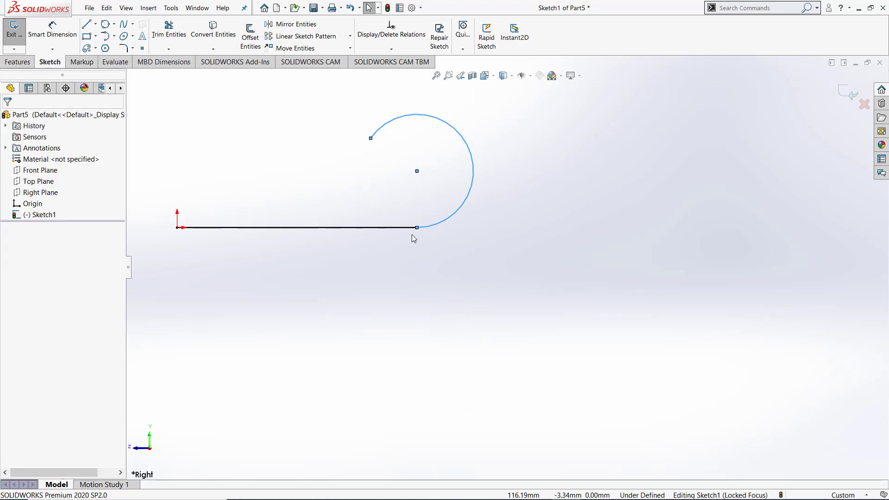
click(356, 194)
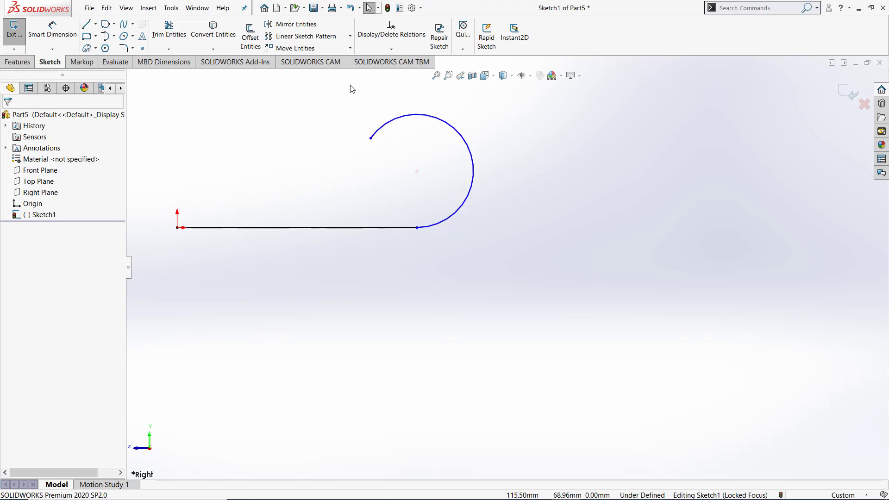
Dimension the vertical distance between the origin and the tangent arc's center point to 50 mm
scroll(371, 241, up, 3)
scroll(326, 237, down, 2)
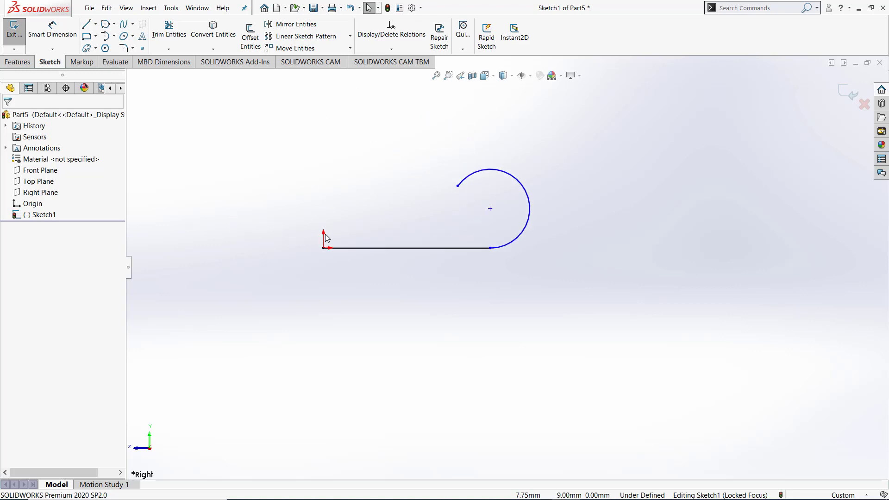
scroll(334, 268, down, 1)
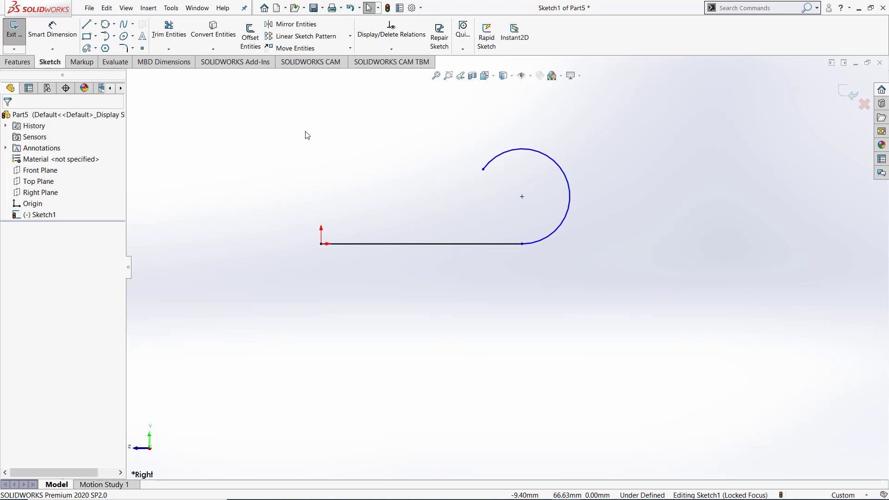
click(53, 31)
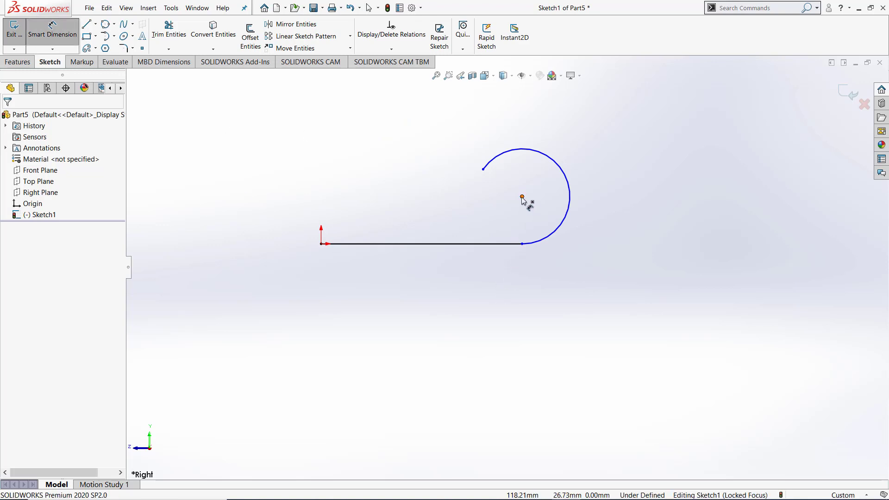
click(322, 245)
click(258, 218)
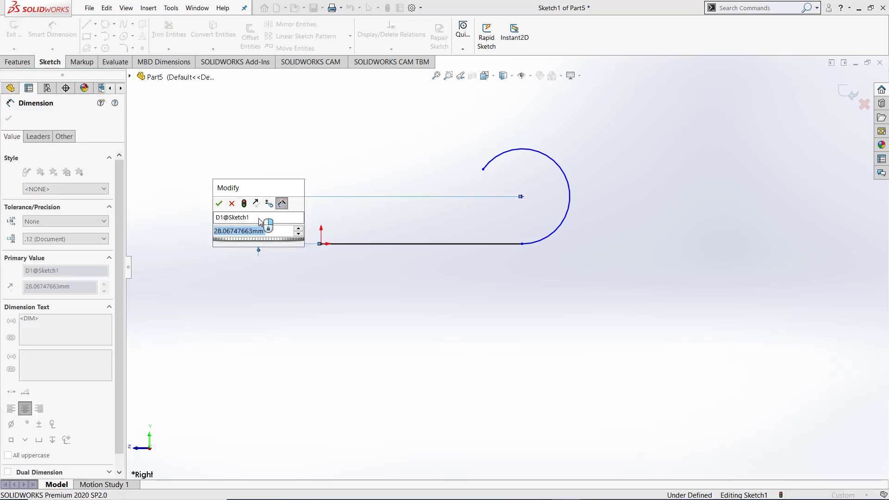
text(50)
key(Return)
key(Escape)
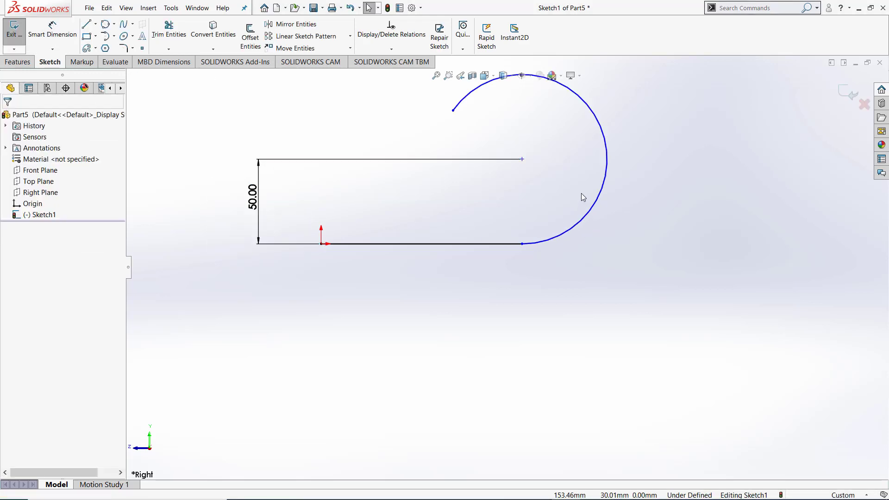
Add a driven radius dimension to the tangent arc, placed outside its right side
key(d)
click(607, 160)
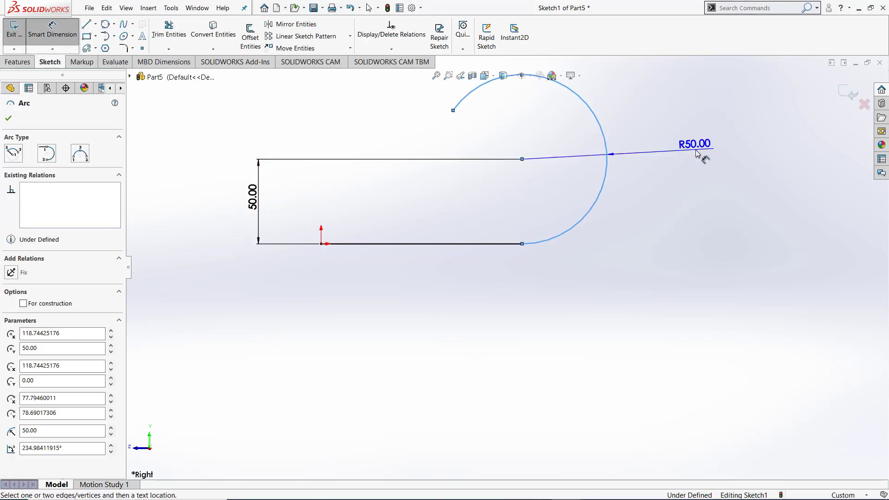
click(705, 153)
key(Return)
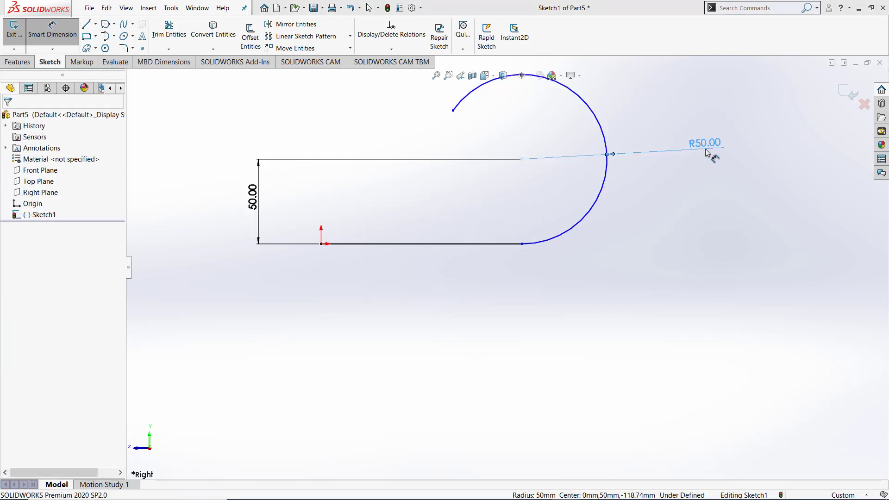
key(Escape)
Extend the tangent arc by moving its free endpoint down to just below the level of the arc's center
scroll(640, 204, up, 2)
scroll(543, 116, down, 2)
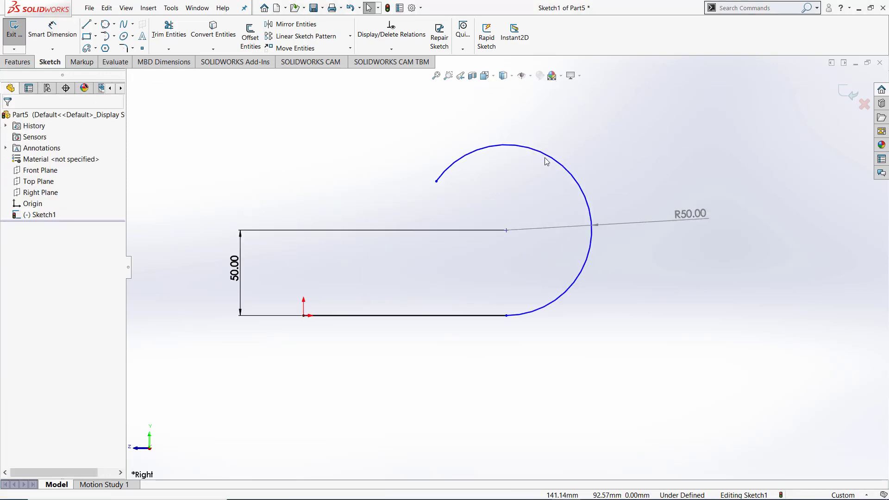
drag(437, 182, 435, 255)
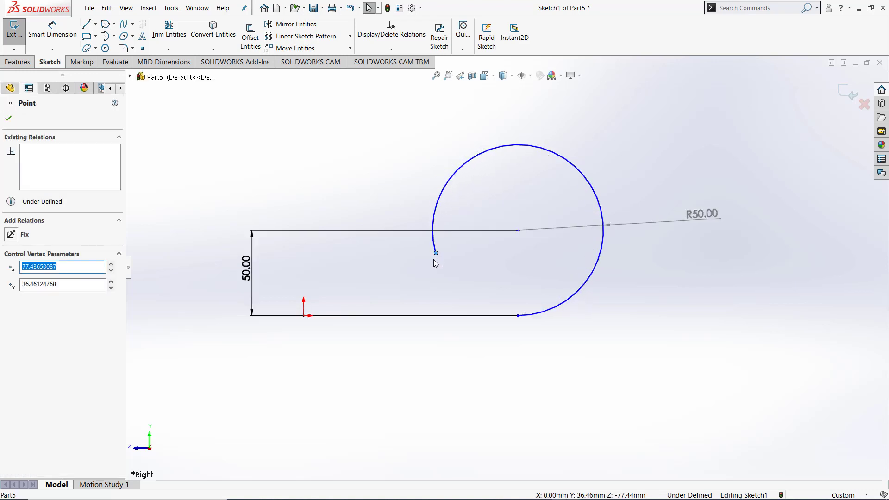
click(441, 260)
Dimension the horizontal line's length to 100 mm, with the dimension placed below it
click(52, 33)
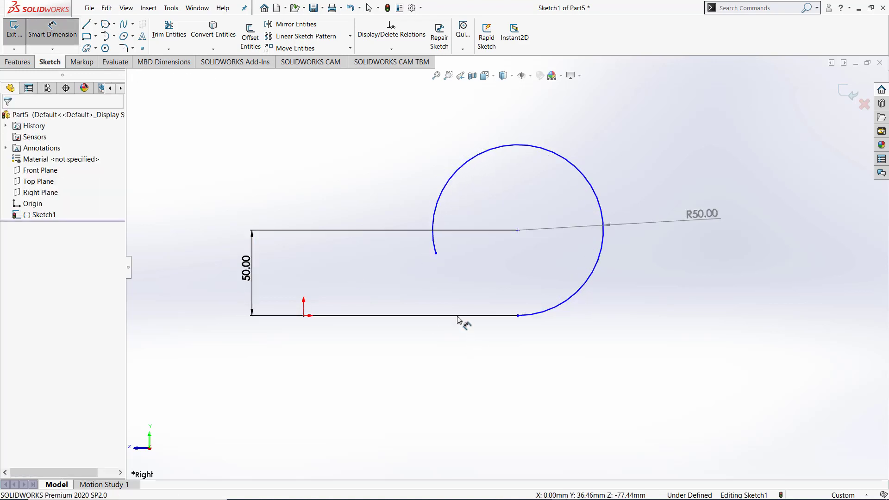
click(451, 316)
click(370, 380)
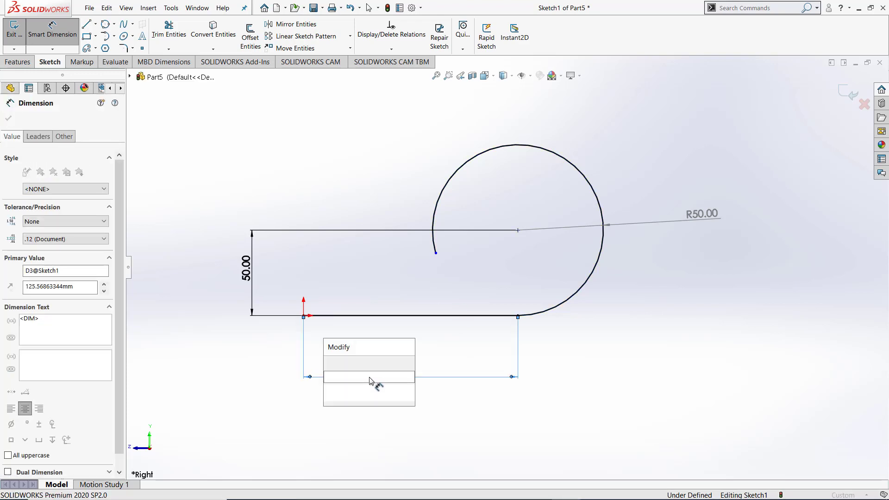
text(100)
key(Return)
click(284, 206)
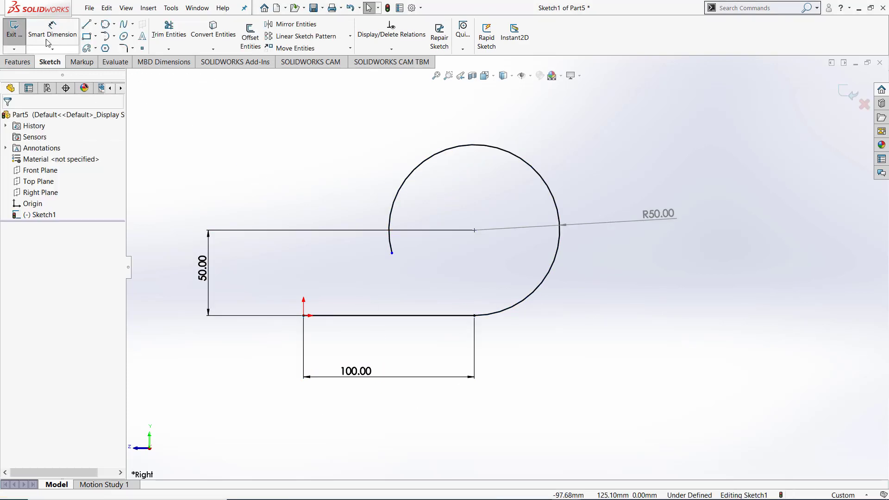
Dimension the vertical distance between the tangent arc's free endpoint and the horizontal line to 100 mm
click(392, 253)
click(319, 316)
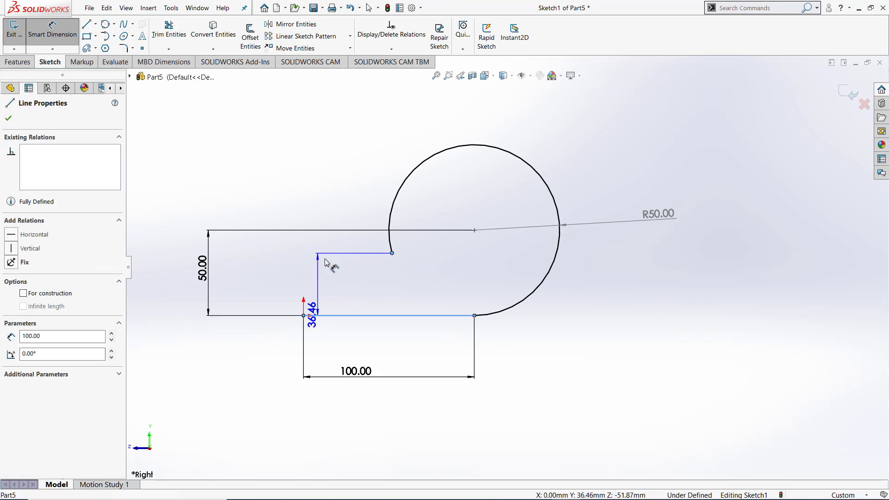
click(254, 283)
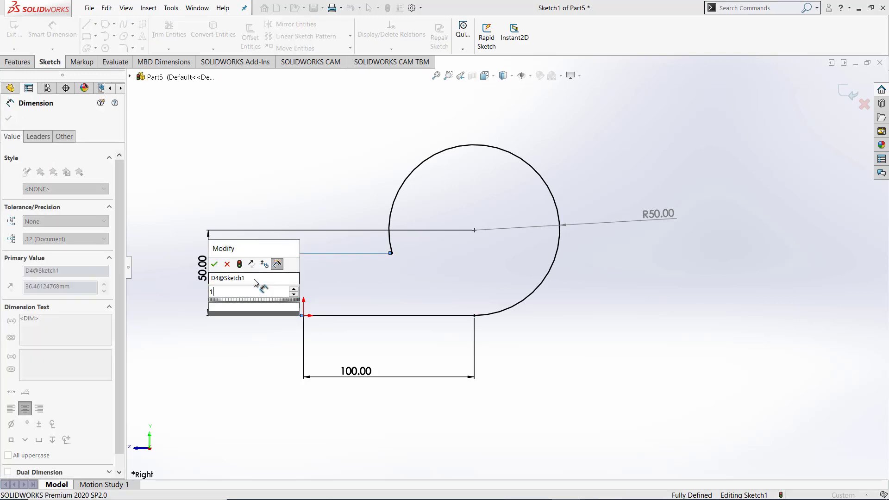
key(Return)
double_click(262, 288)
text(100)
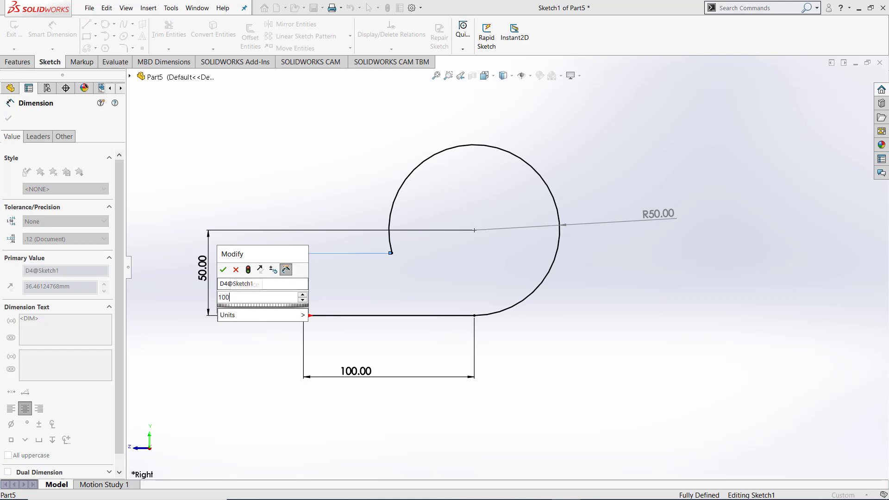
key(Return)
click(327, 141)
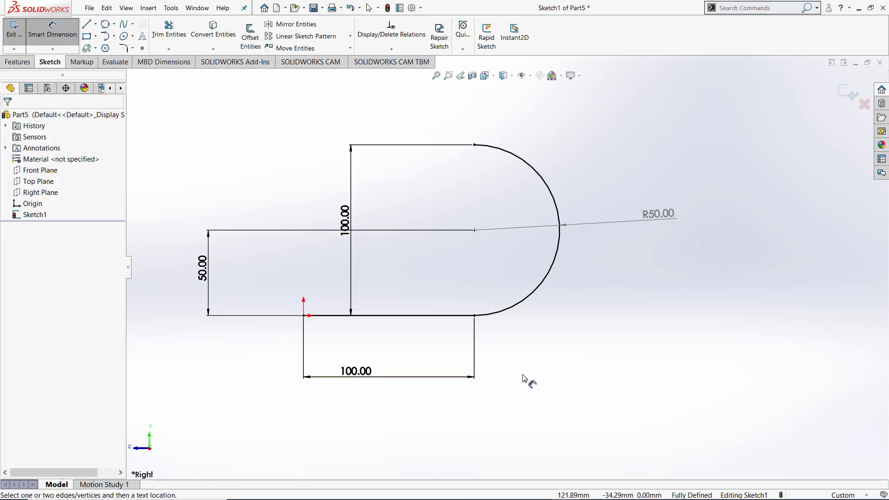
key(Escape)
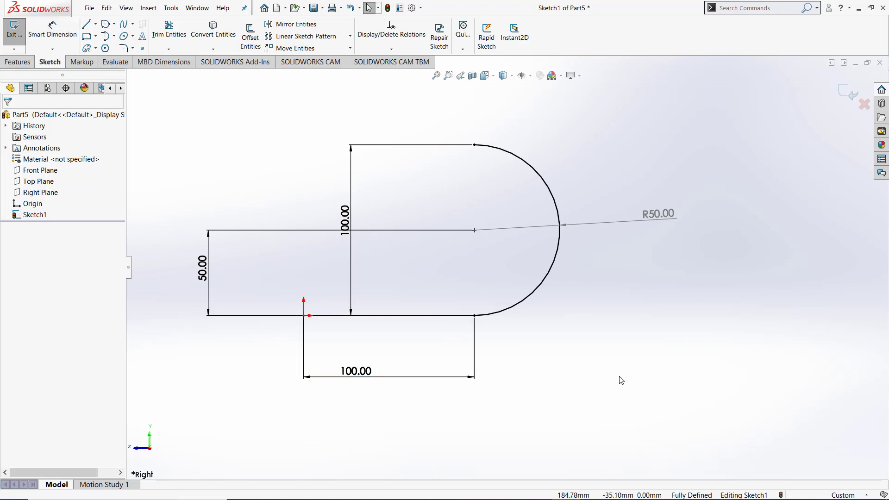
Delete the line and tangent arc together with all their dimensions
mouse_move(660, 393)
mouse_down()
mouse_move(246, 154)
mouse_move(114, 114)
mouse_up()
key(Delete)
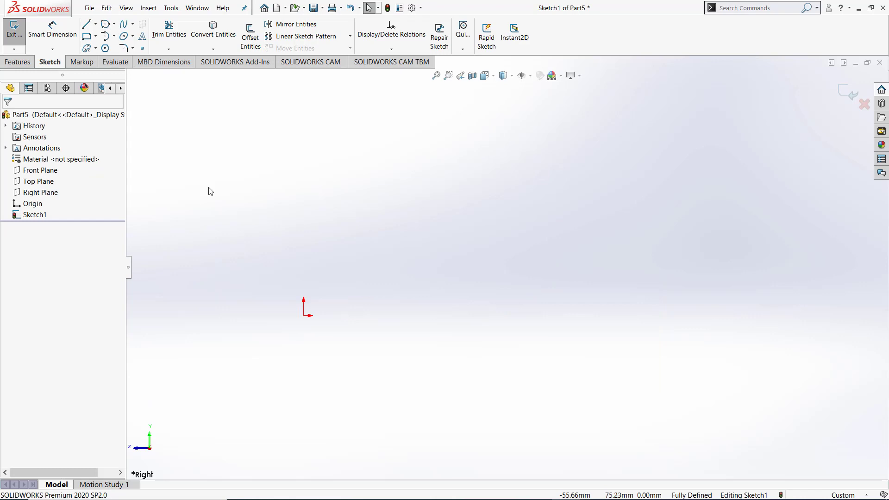
Sketch a slightly tilted ellipse centered on the origin, with radii of about 114 mm and 32 mm
scroll(370, 329, down, 3)
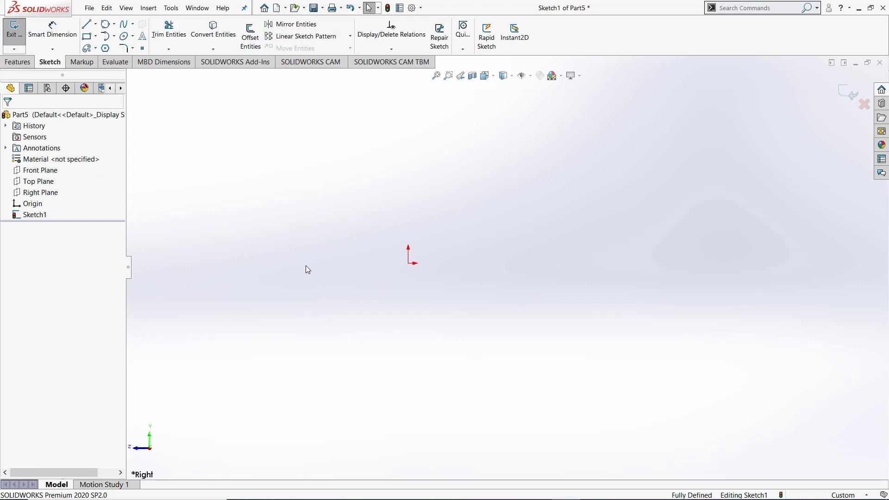
click(123, 37)
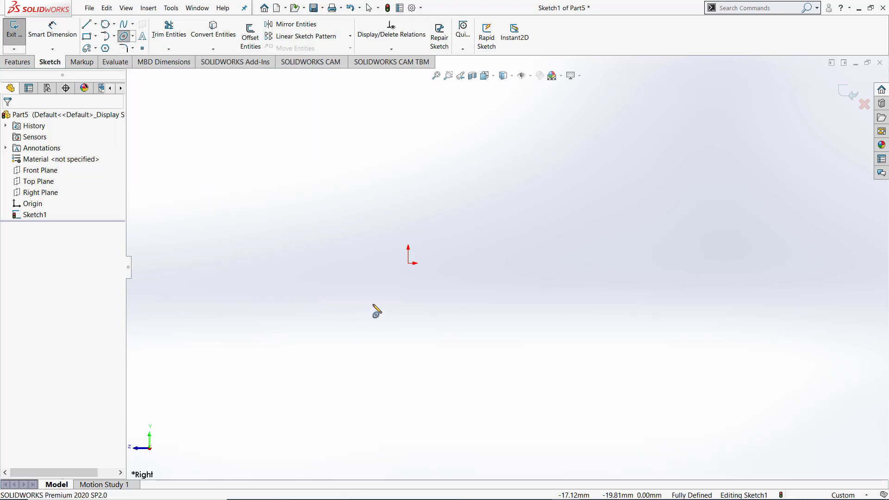
click(409, 264)
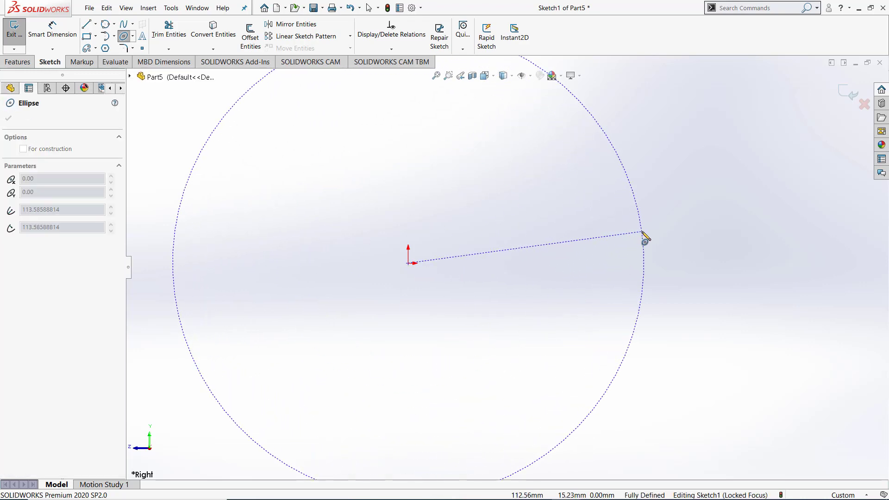
click(644, 233)
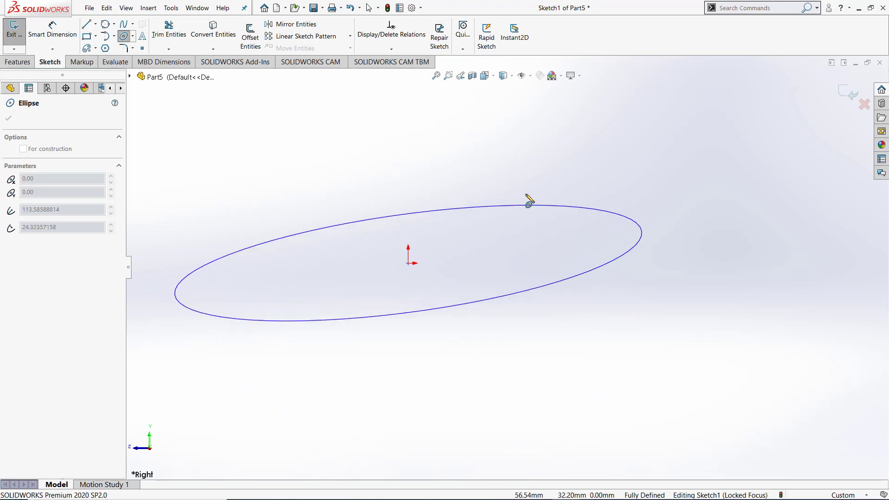
click(529, 192)
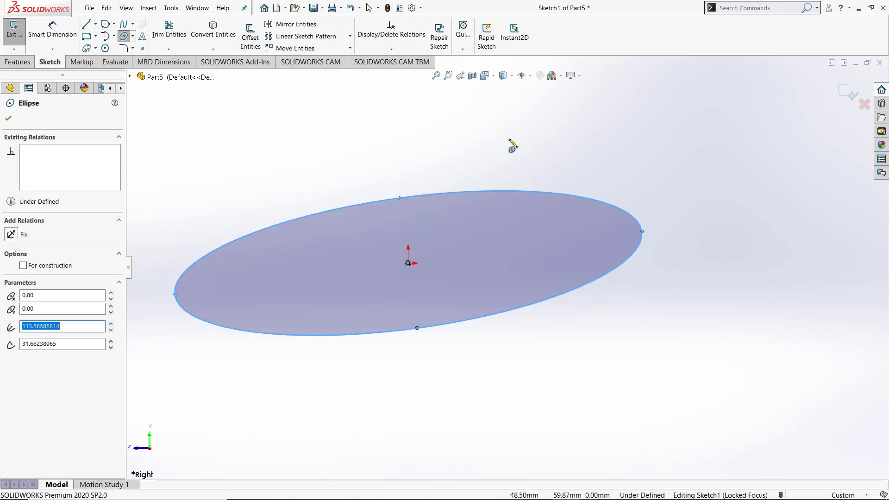
key(Escape)
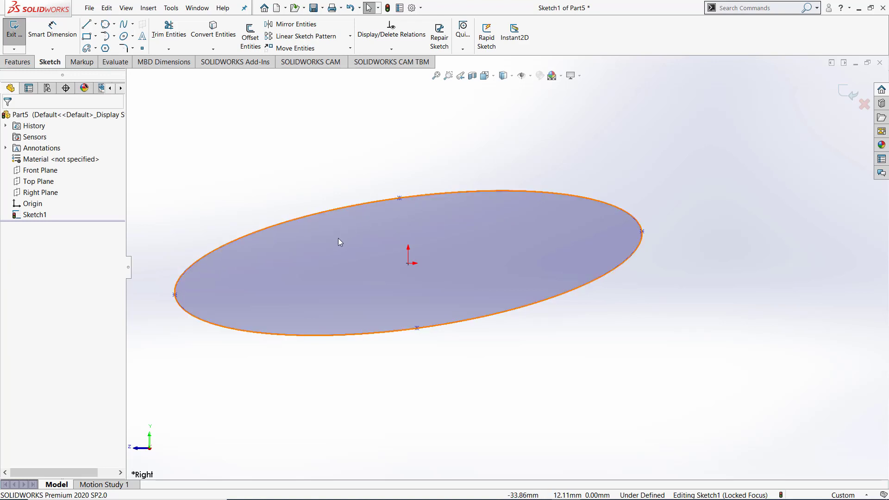
Add a horizontal relation between the left end point of the ellipse's major axis and the origin
scroll(341, 251, up, 1)
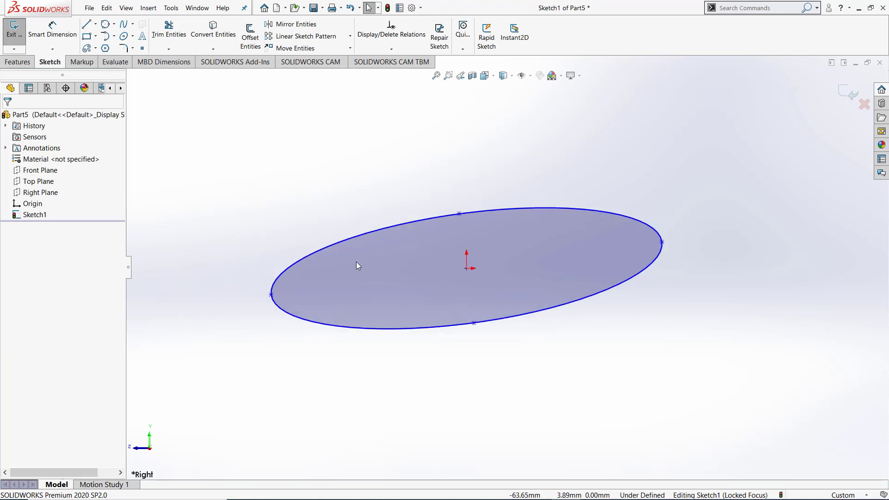
click(272, 295)
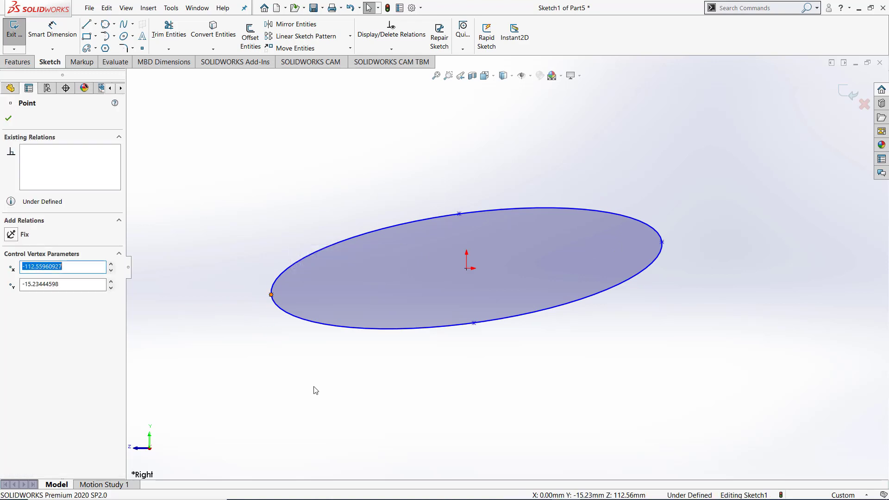
ctrl+click(467, 271)
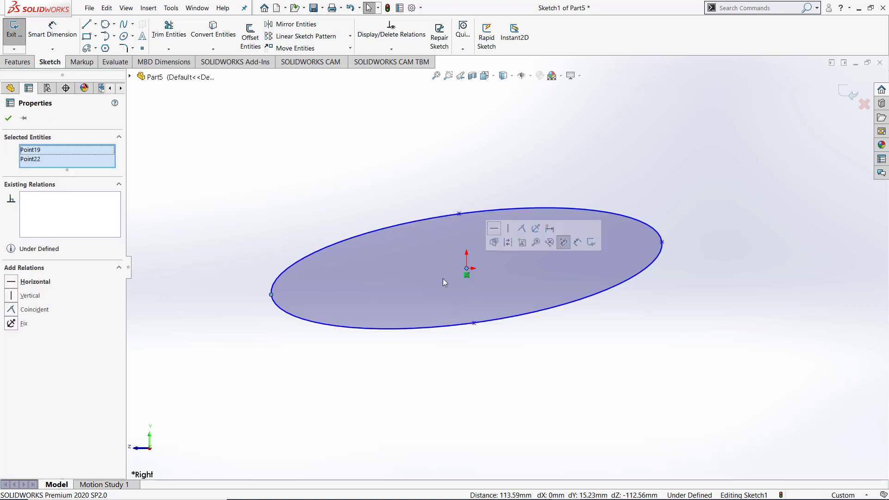
click(12, 282)
click(244, 194)
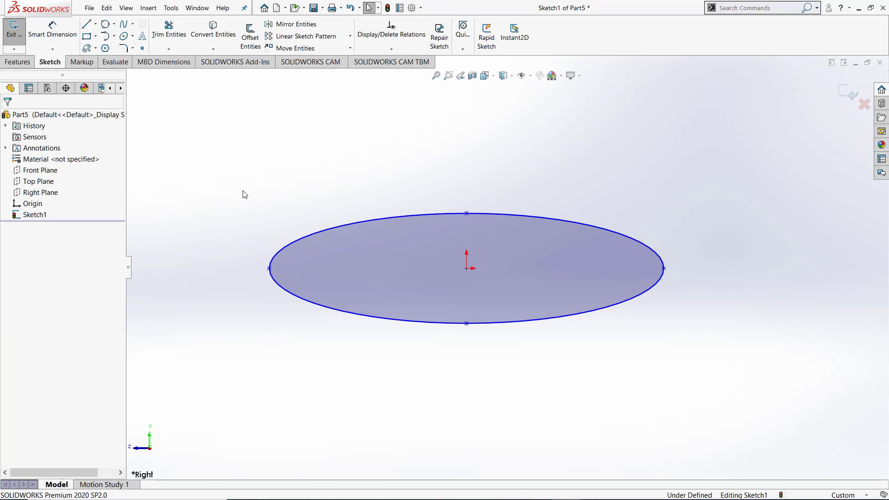
Add a horizontal relation between the right end point of the ellipse's major axis and the origin
click(664, 268)
ctrl+click(467, 268)
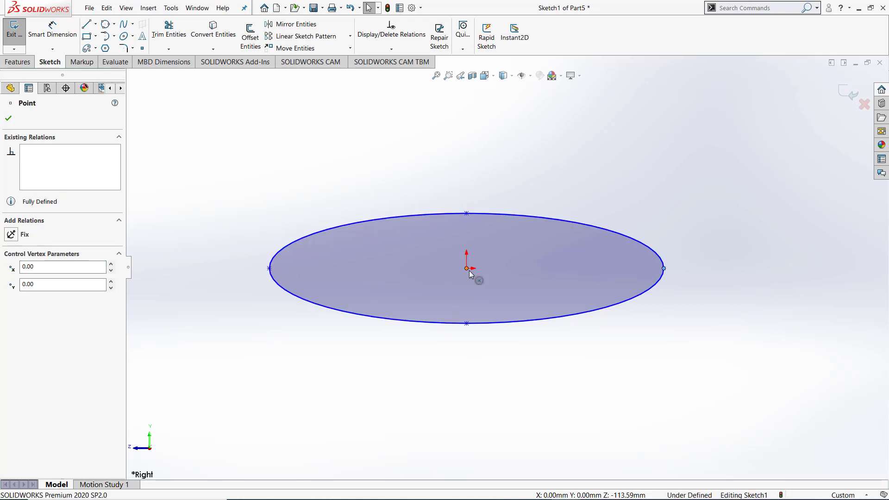
click(12, 283)
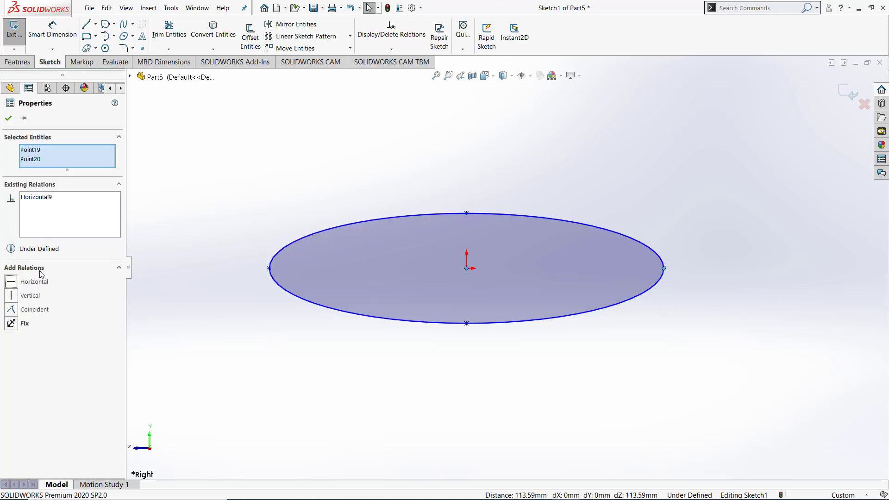
click(223, 197)
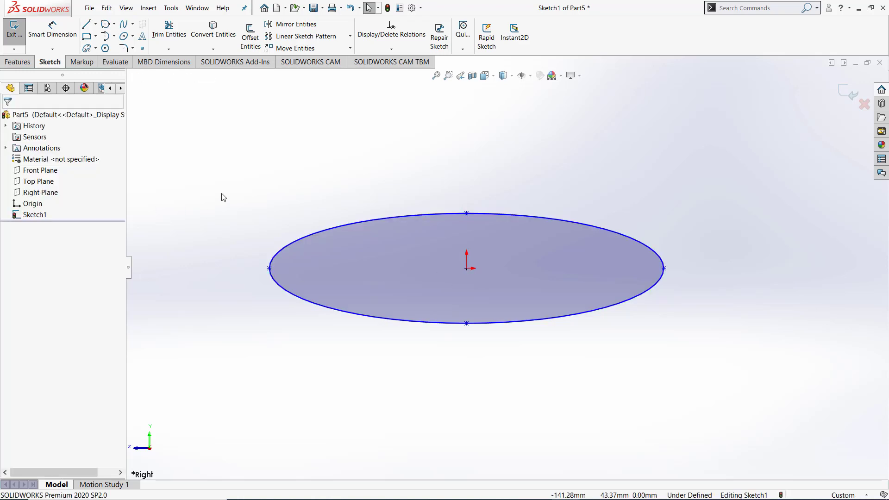
Dimension the ellipse's major axis between its two end points to 200 mm, with the dimension placed above the ellipse
click(52, 30)
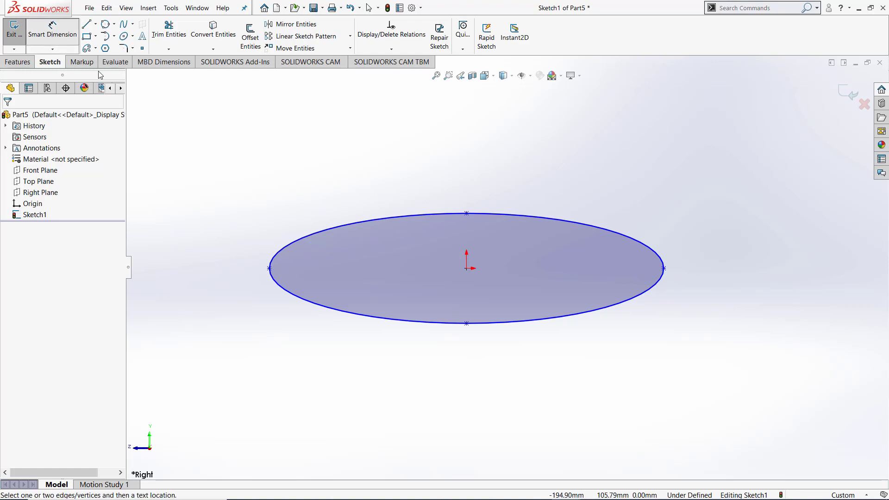
click(269, 268)
click(664, 268)
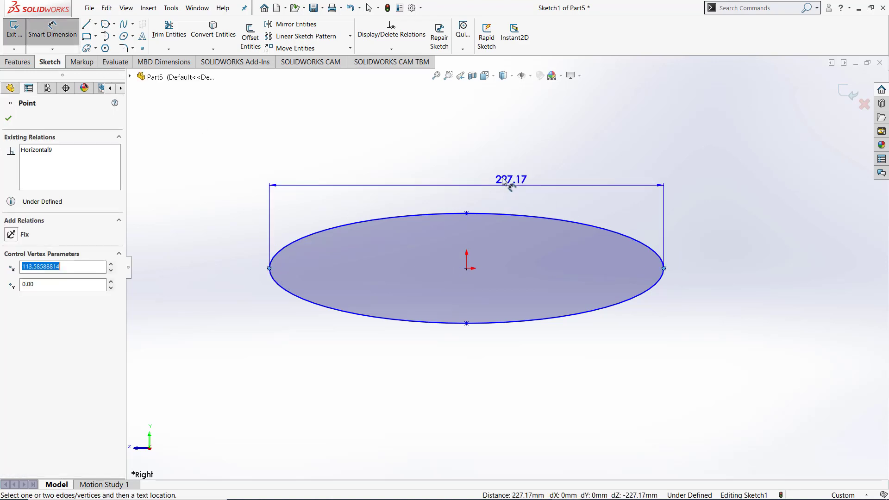
click(468, 170)
text(200)
key(Return)
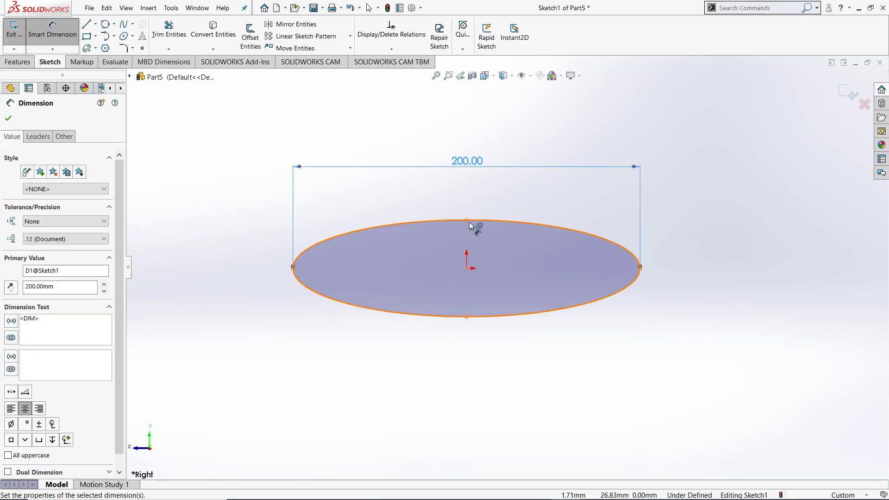
Dimension the ellipse's minor axis between its upper and lower points to 100 mm, with the dimension placed to the right
click(469, 224)
click(467, 318)
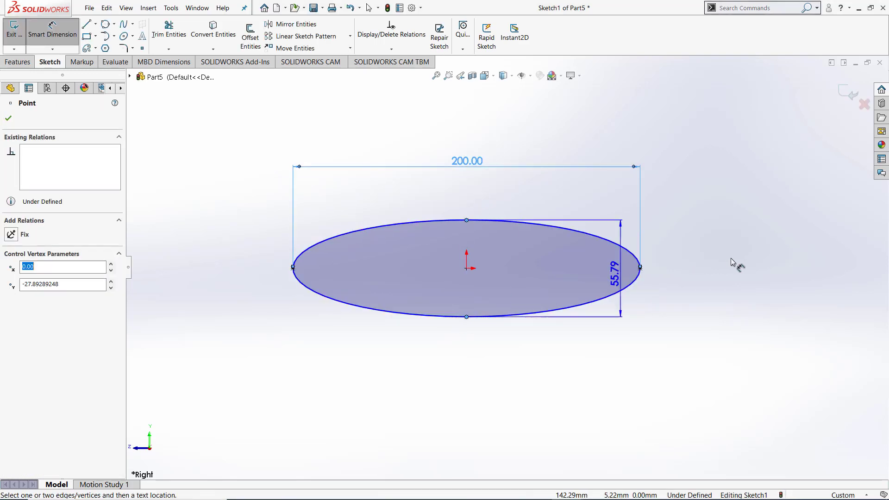
click(732, 275)
key(Return)
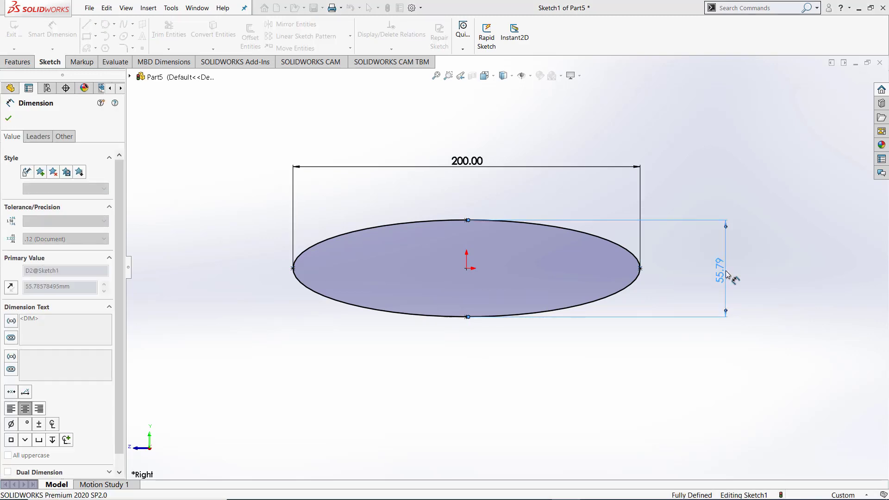
click(464, 130)
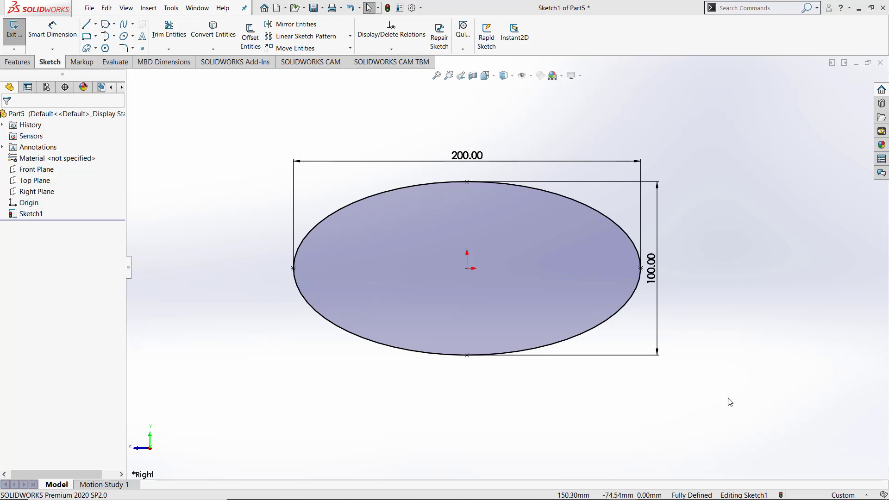
Delete the ellipse together with its two dimensions
mouse_move(742, 419)
mouse_down()
mouse_move(293, 189)
mouse_move(245, 126)
mouse_up()
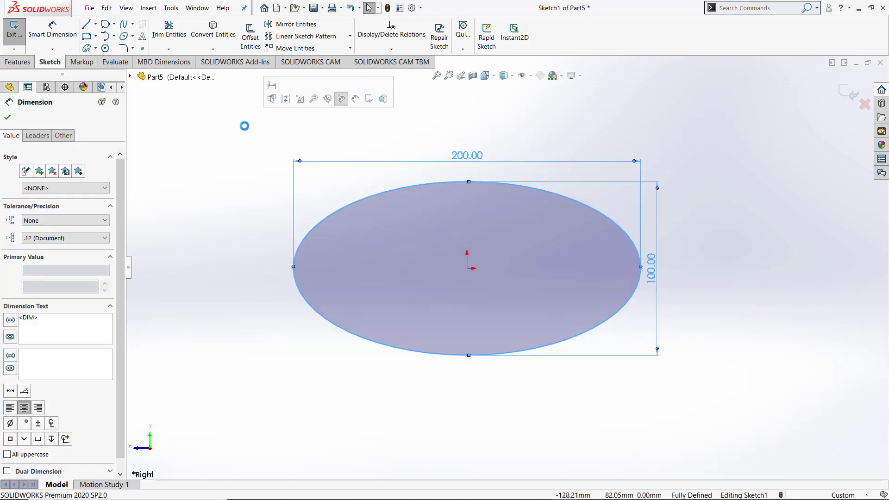
key(Delete)
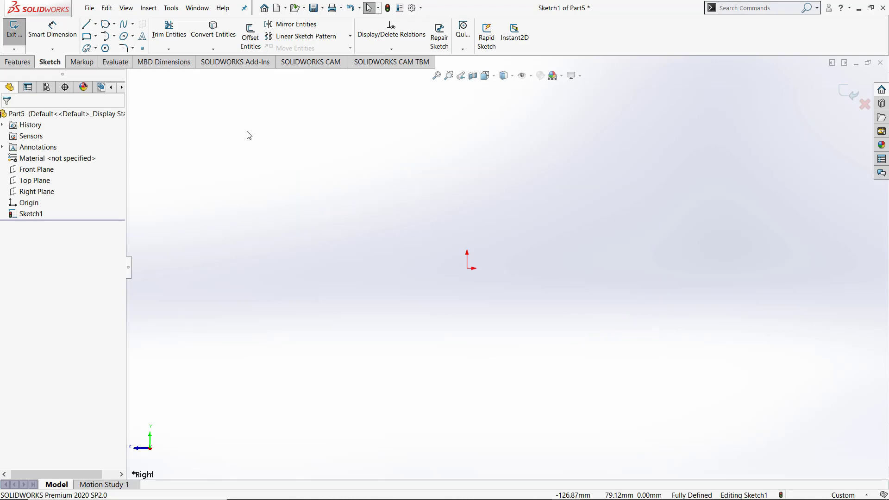
click(133, 48)
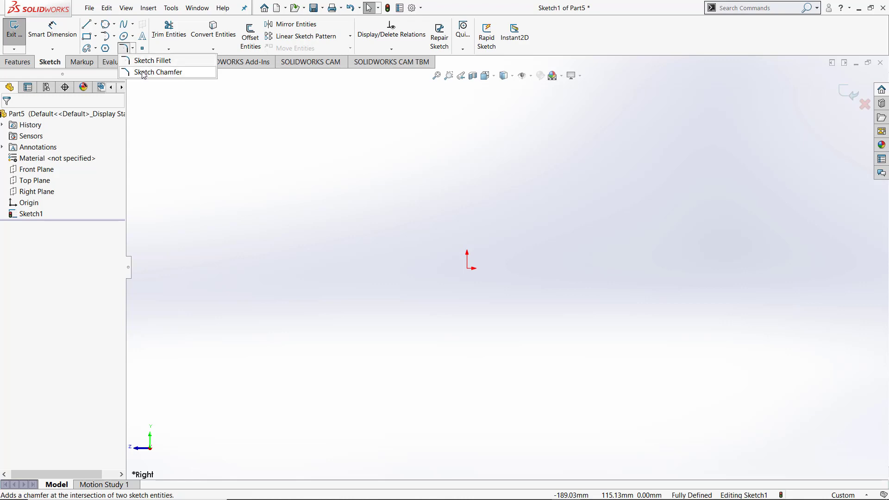
click(262, 177)
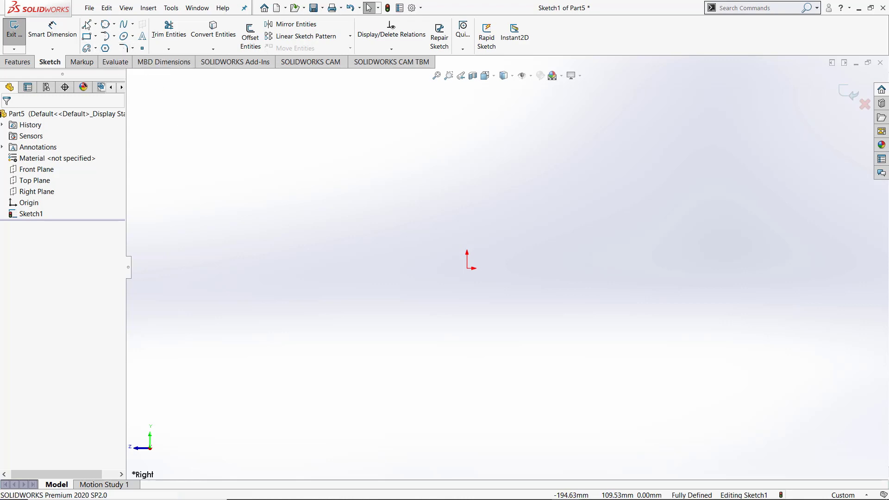
Sketch a horizontal line about 95 mm long from the origin to the right, continued by a vertical line about 90 mm long downward
click(468, 268)
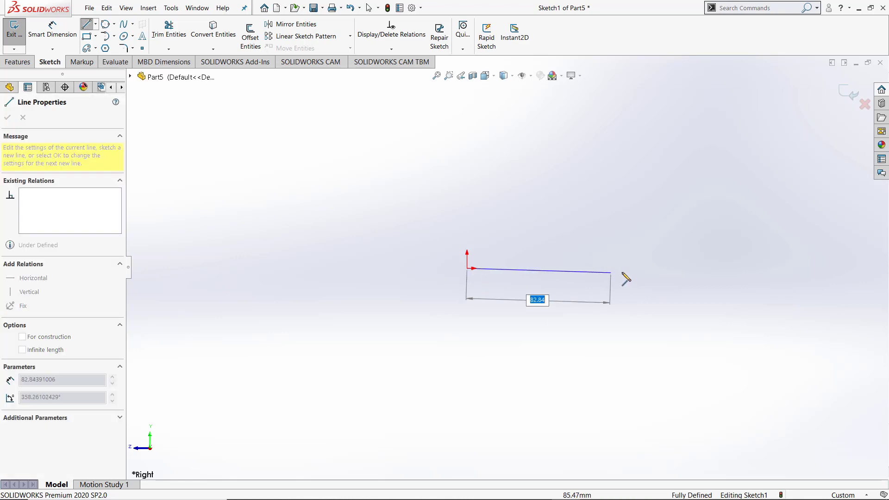
click(632, 268)
click(633, 424)
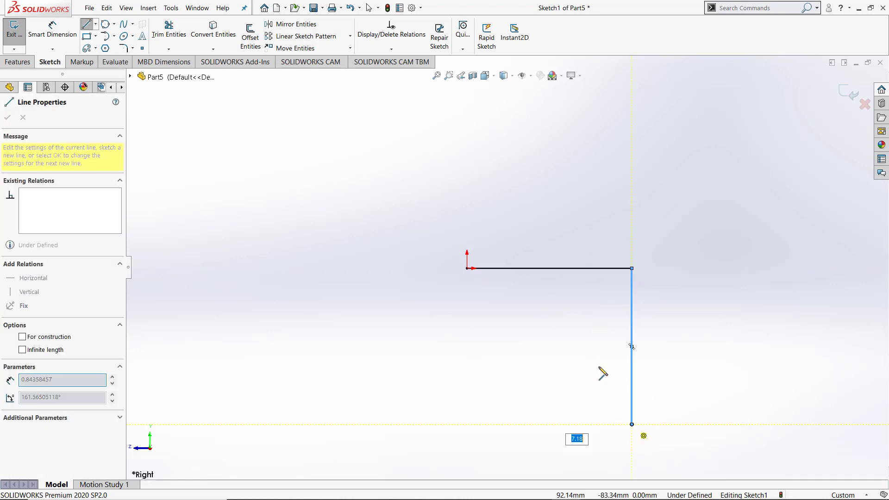
key(Escape)
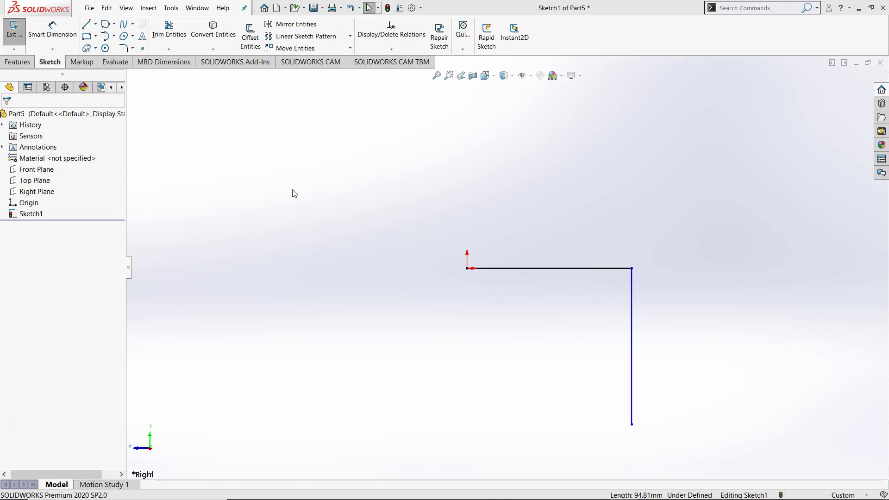
Fillet the corner point shared by the two lines, trying a 10 mm radius before applying a 50 mm radius
click(134, 50)
click(143, 64)
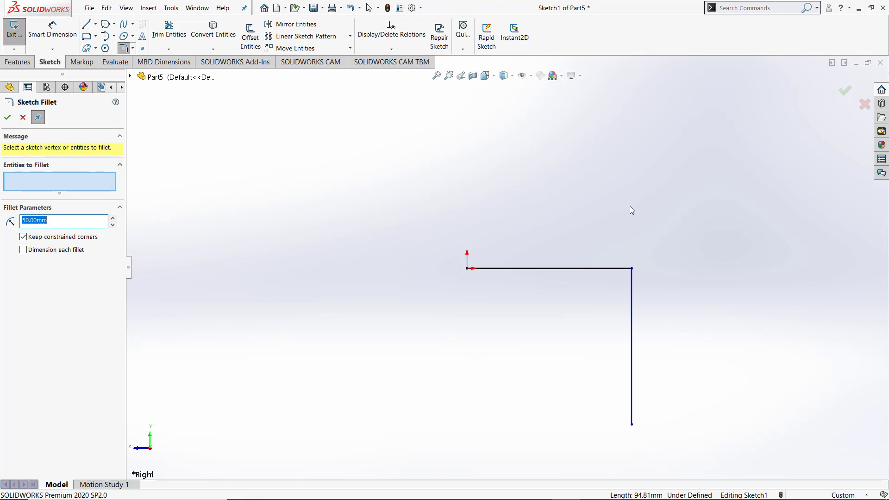
click(633, 269)
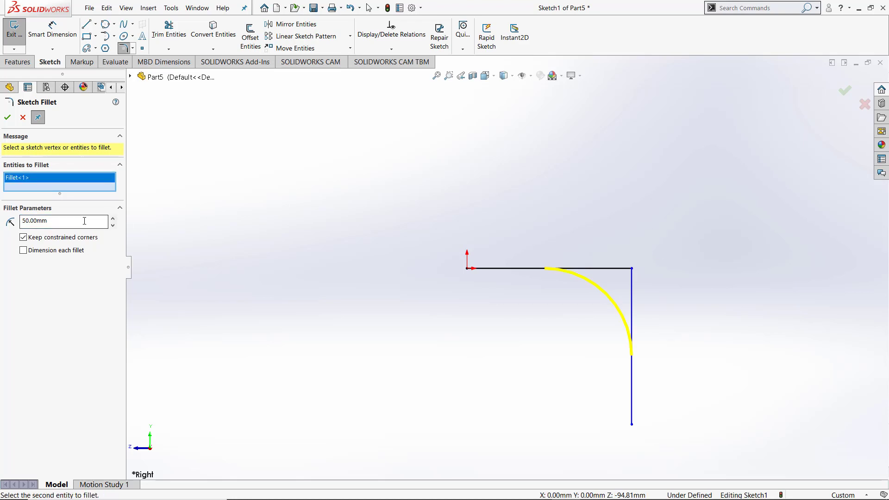
drag(109, 223, 1, 224)
text(10)
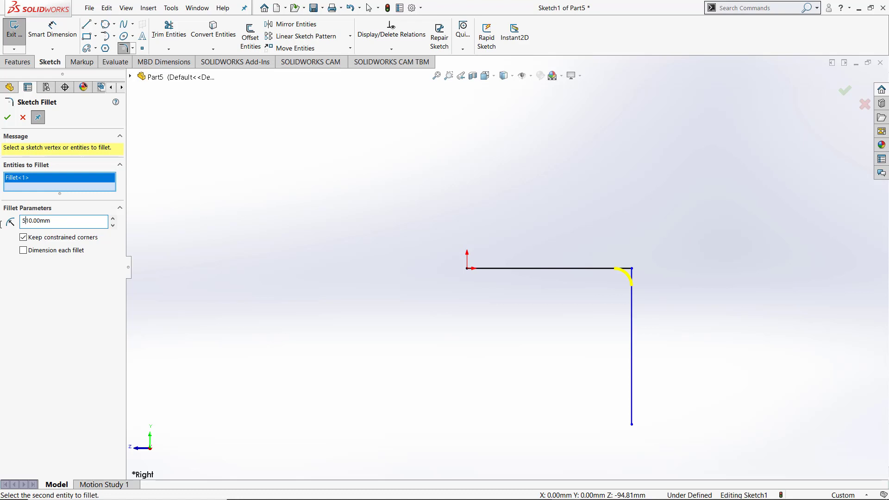
drag(67, 222, 1, 234)
text(50)
click(7, 117)
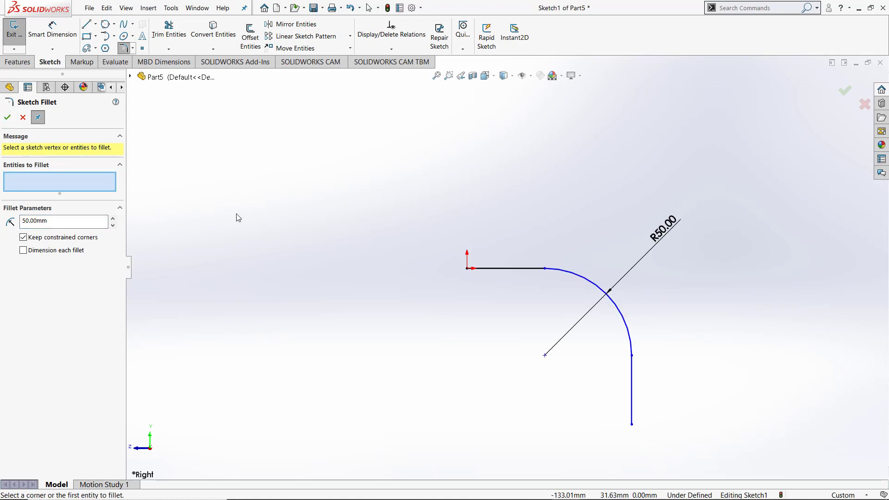
Leave the Sketch Fillet command and undo the 50 mm corner fillet
key(Escape)
key(ctrl+z)
key(Escape)
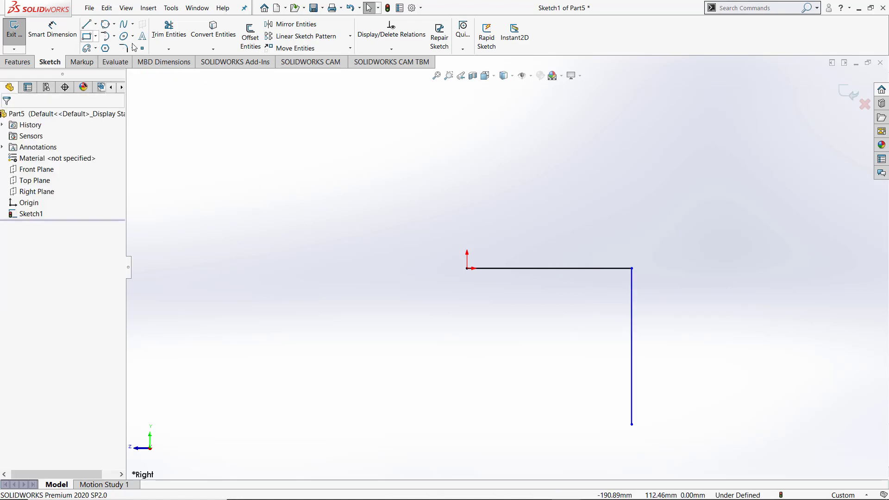
Create a 30 mm sketch fillet by picking the horizontal and vertical lines as the entities to fillet
click(122, 47)
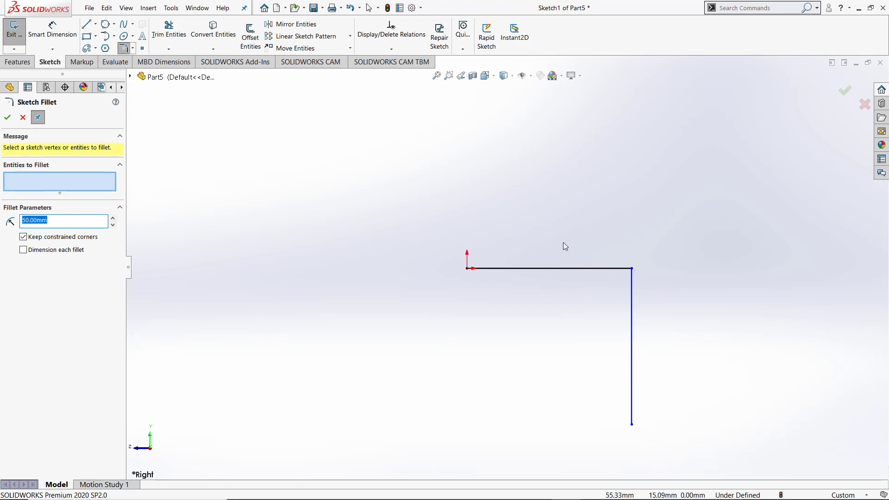
click(555, 268)
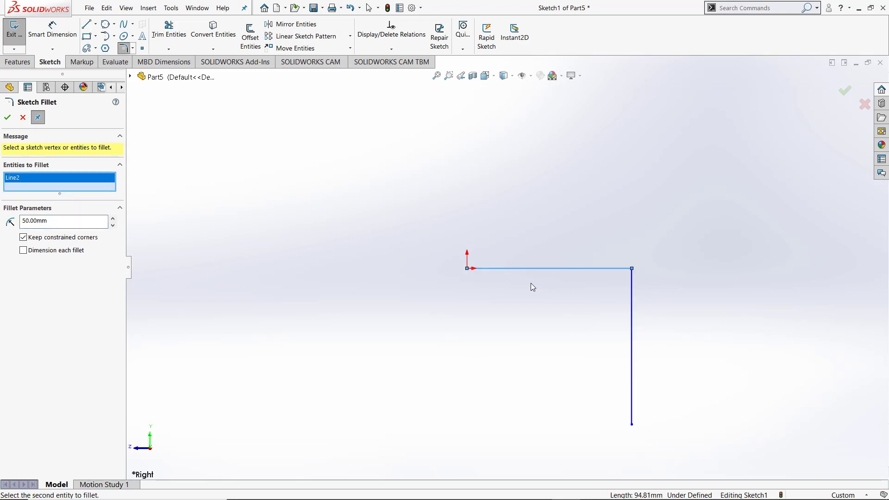
click(632, 376)
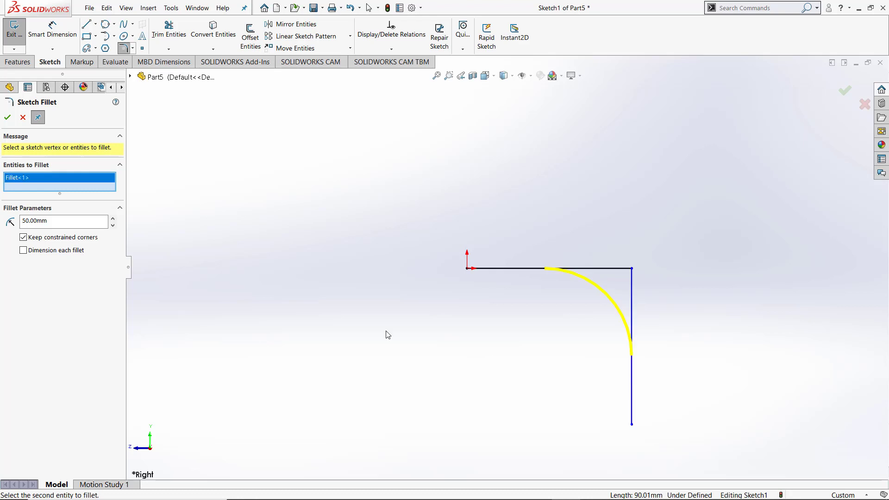
drag(79, 222, 0, 218)
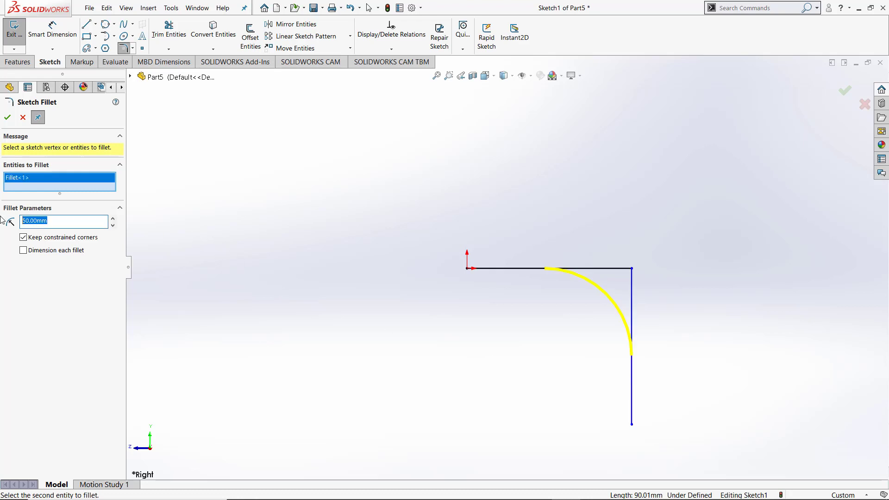
text(30)
key(Return)
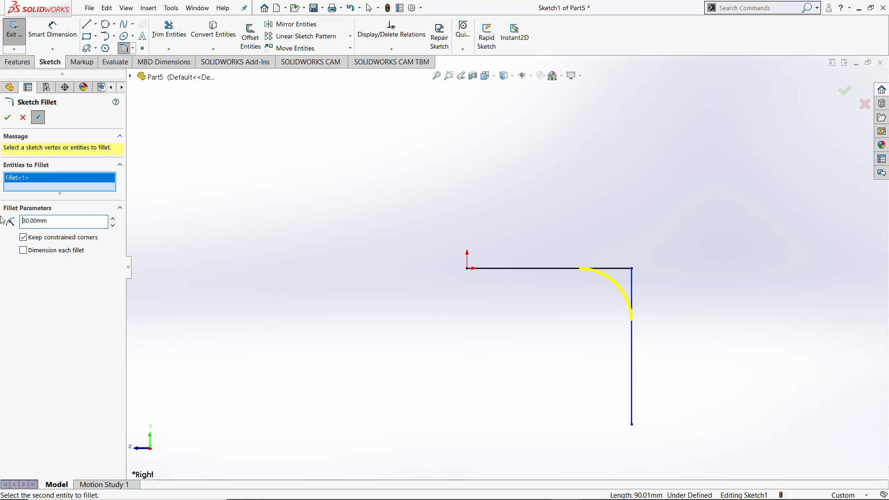
click(7, 118)
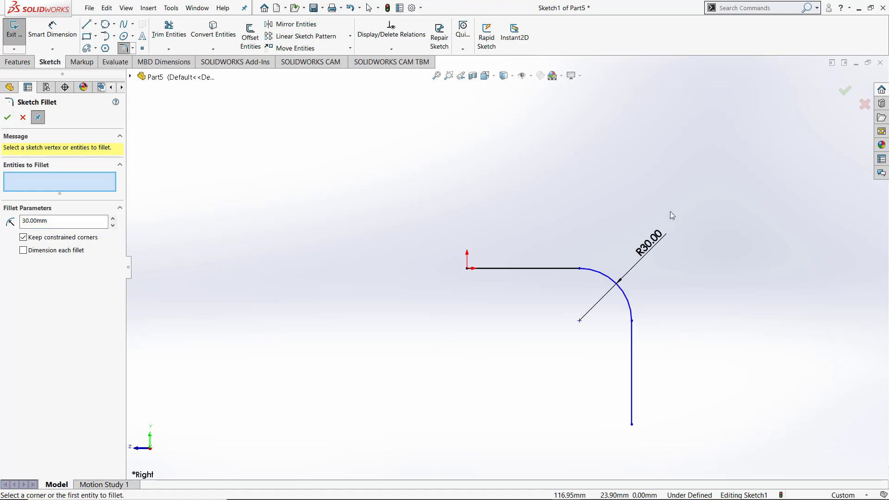
click(22, 118)
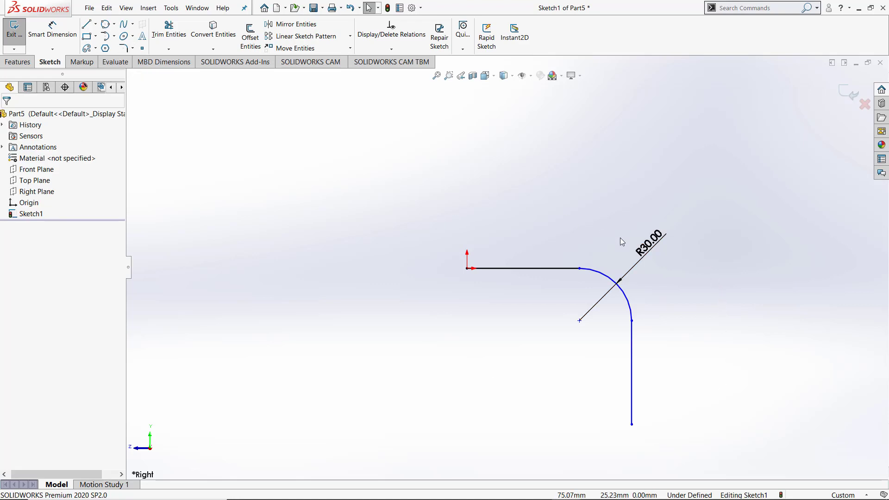
Set the sketch fillet's radius dimension to 60 mm and fit the sketch in the view
double_click(653, 243)
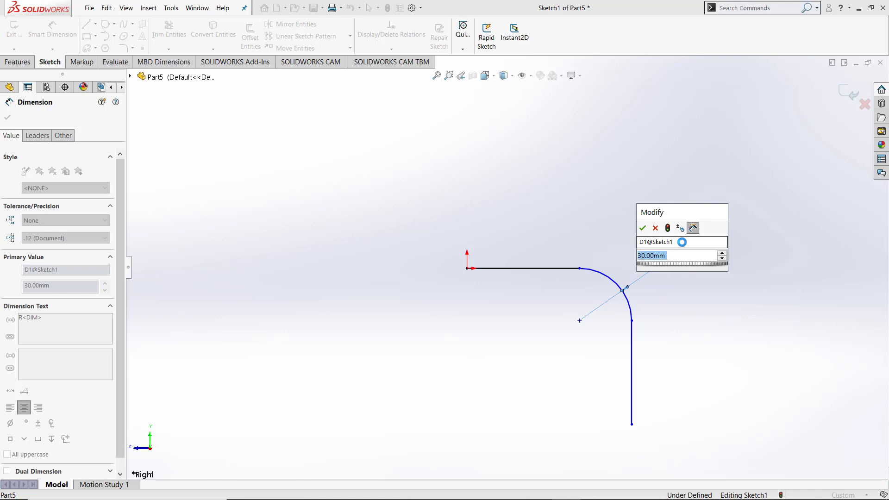
text(60)
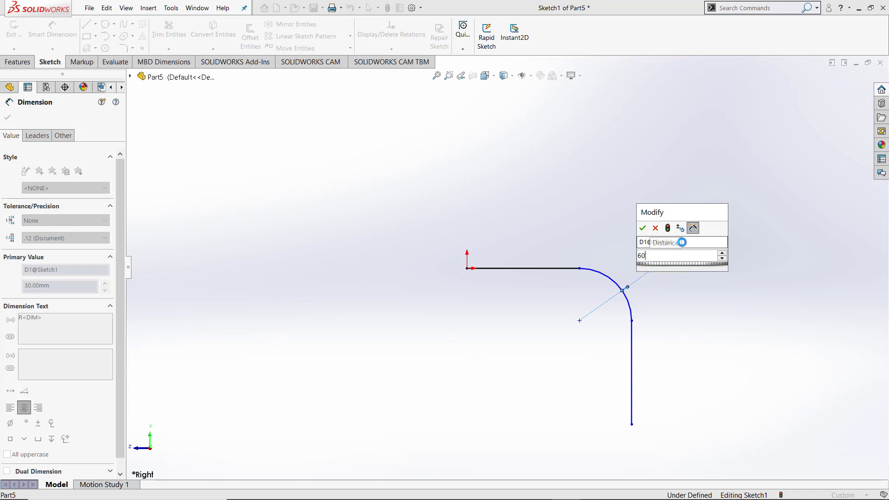
key(Return)
key(f)
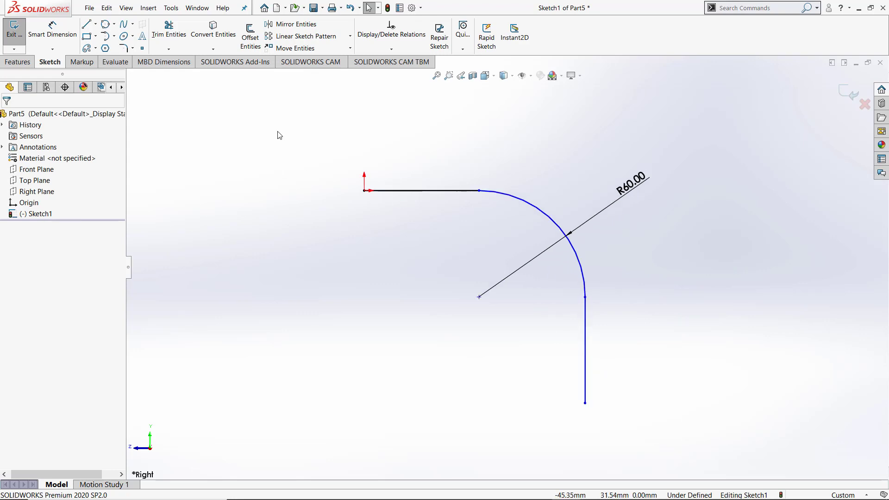
Delete all the sketch geometry and draw a horizontal line about 142 mm long from the origin, with a vertical line down from its end
drag(277, 134, 741, 474)
key(Delete)
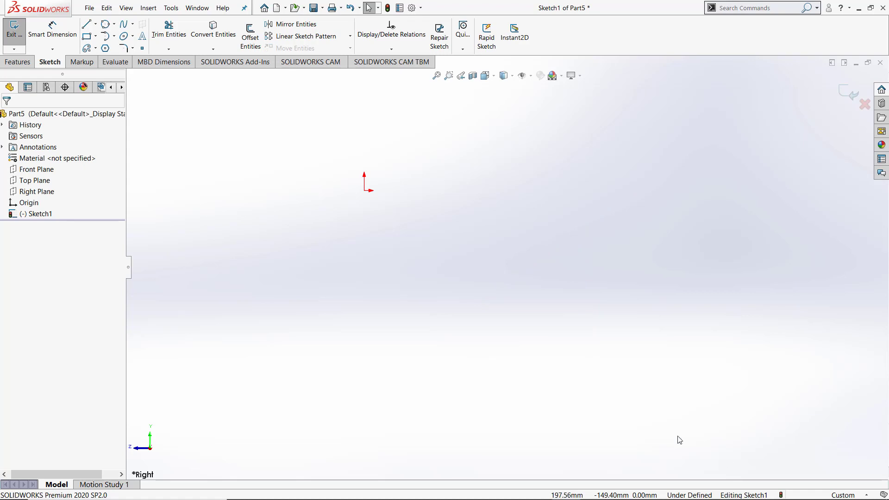
key(Right)
text(il)
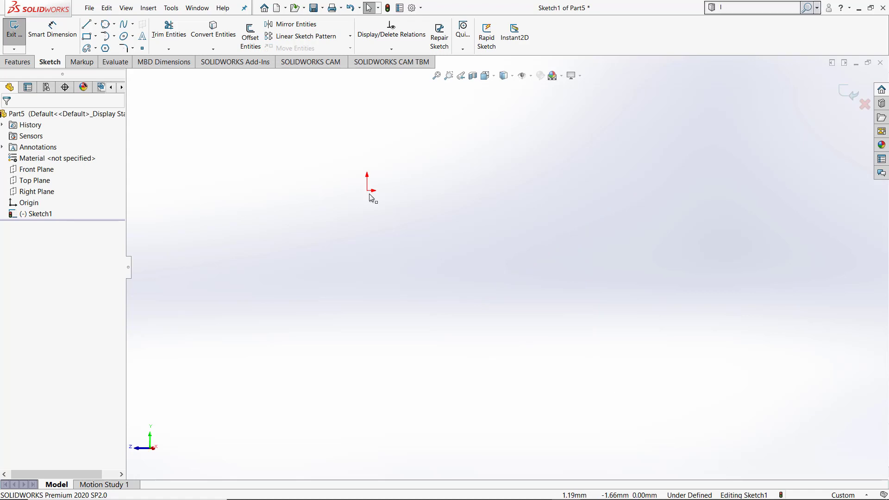
text(l)
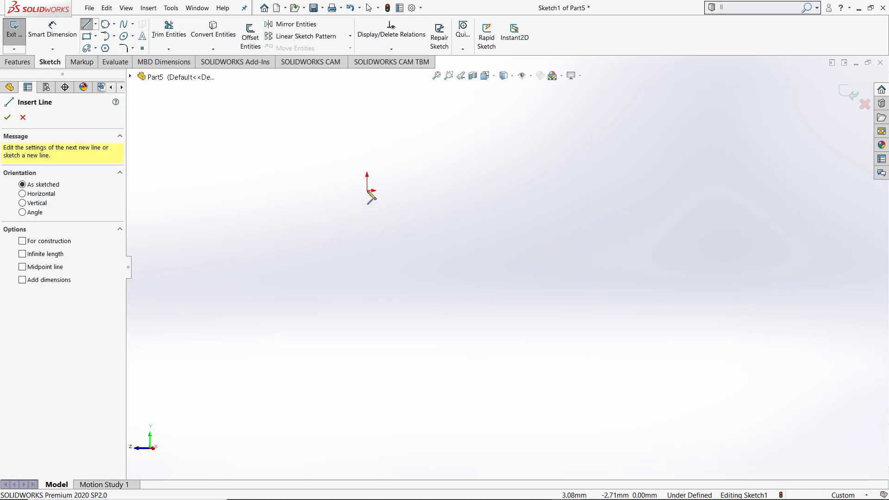
click(368, 190)
click(610, 191)
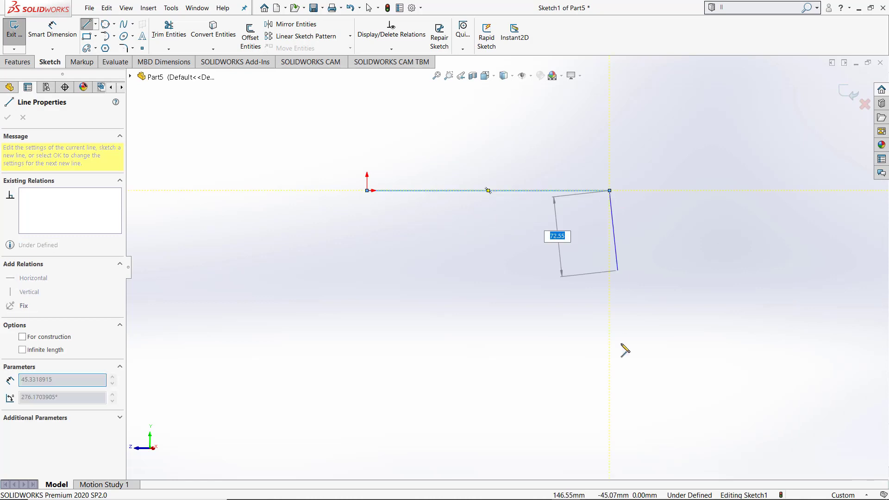
click(610, 420)
key(Escape)
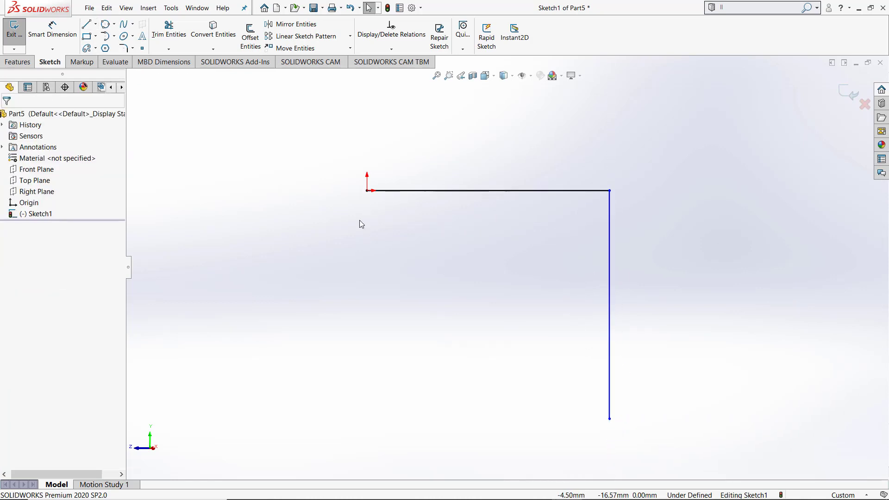
Try a distance-distance sketch chamfer with an equal 10 mm distance on the corner point shared by the two lines
click(133, 48)
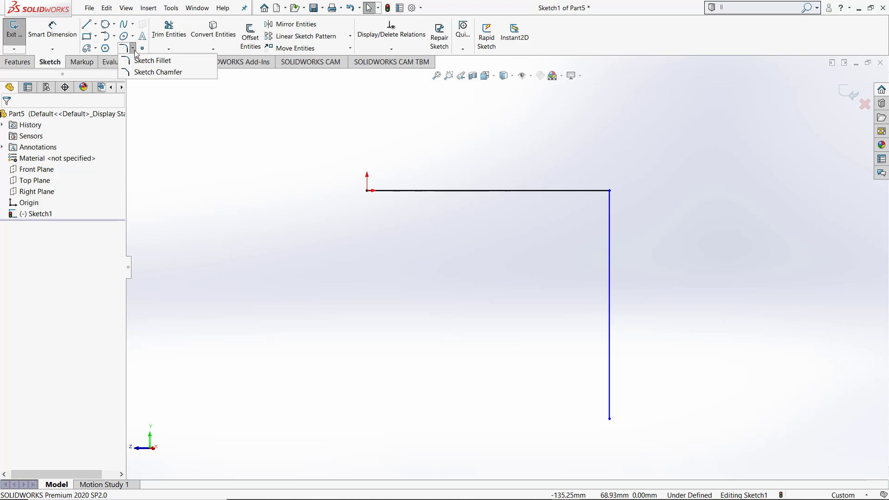
click(144, 73)
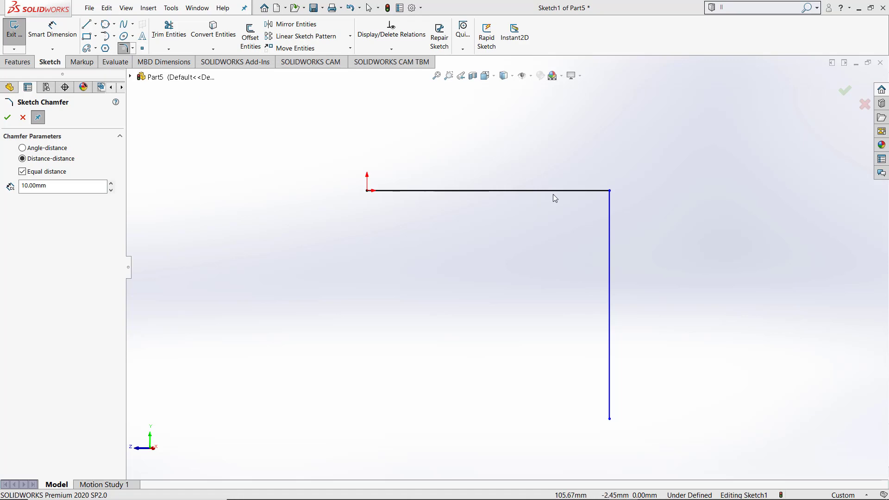
click(610, 192)
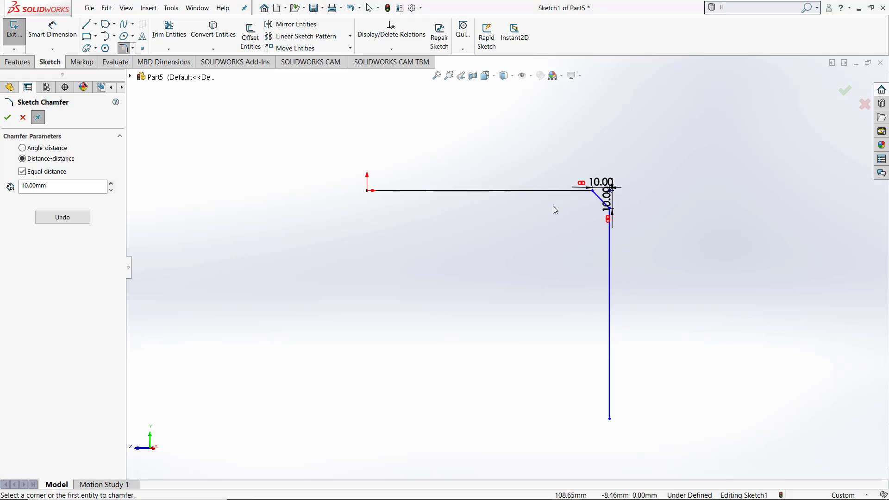
key(Escape)
click(521, 191)
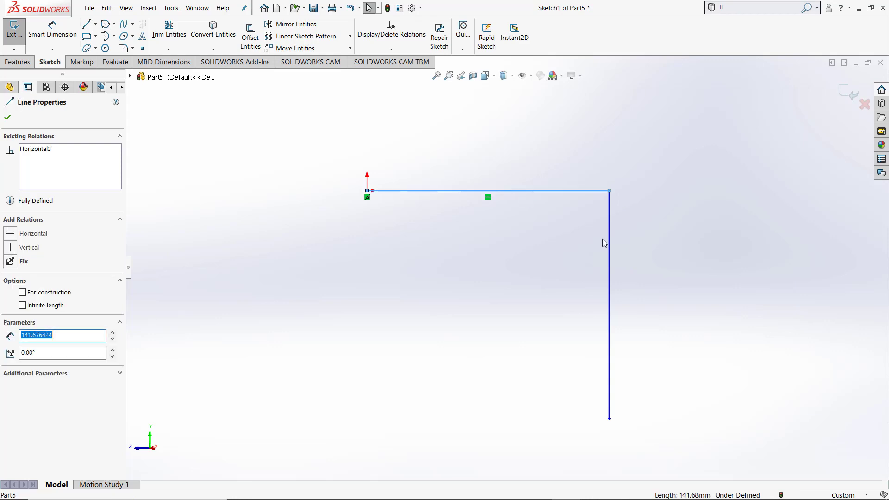
click(609, 243)
click(522, 257)
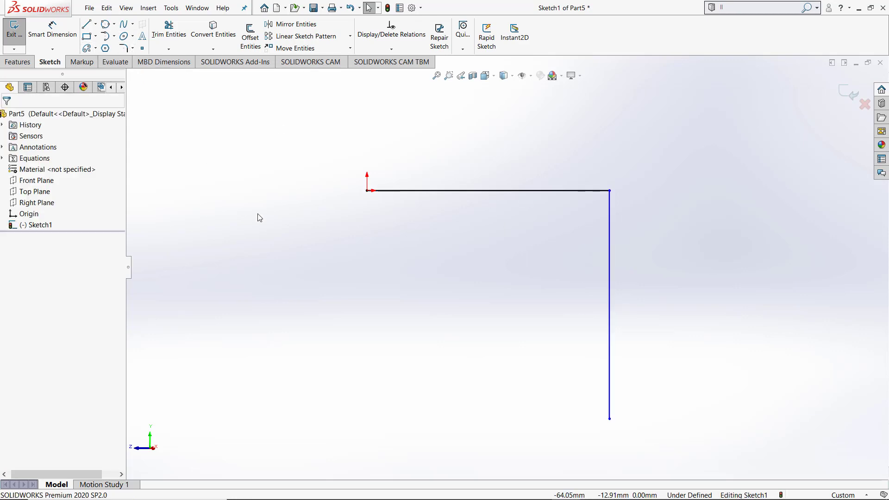
Create a 10 mm equal-distance sketch chamfer by picking the horizontal and vertical lines as the entities to chamfer
click(132, 48)
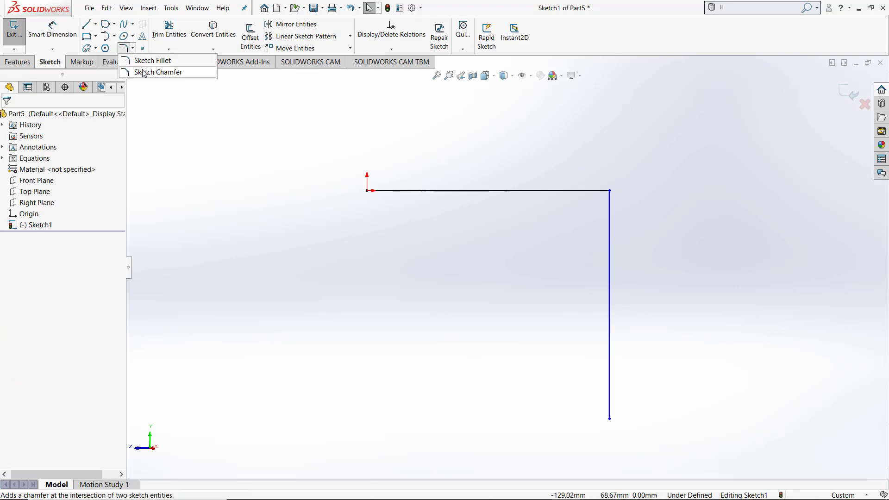
click(144, 73)
click(524, 191)
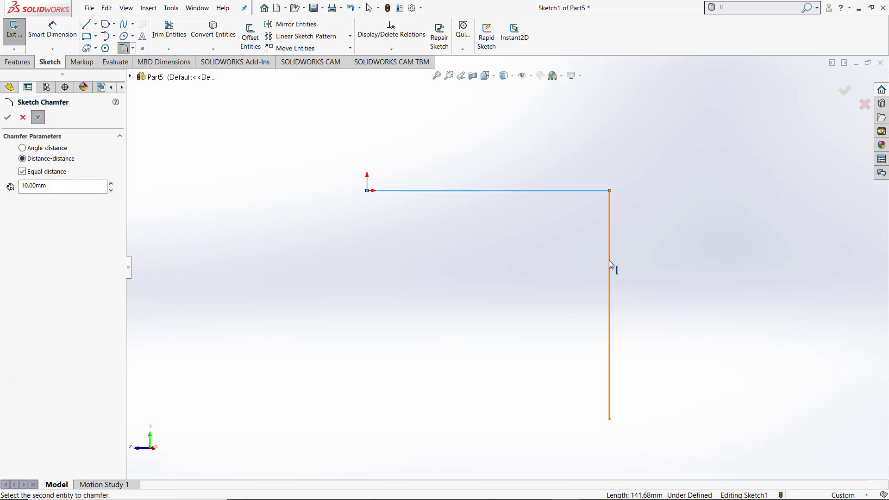
click(609, 264)
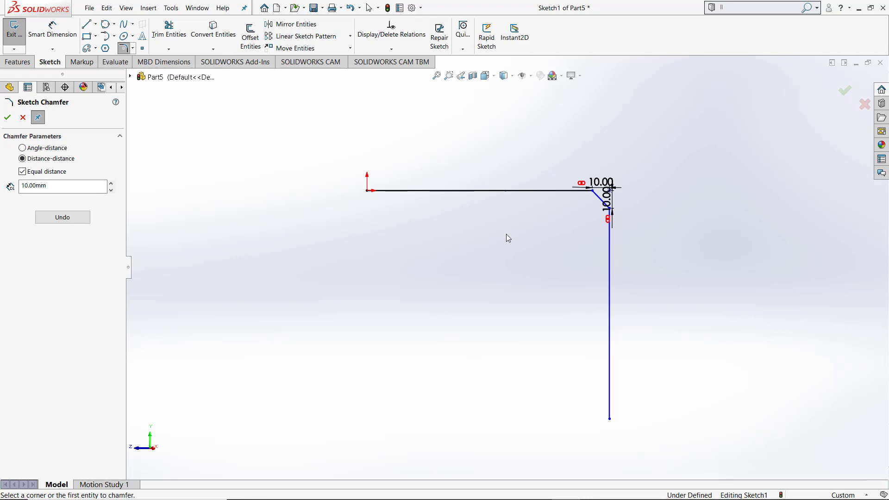
Move the chamfer's vertical dimension clear of the lines and set it to 25 mm
drag(608, 197, 655, 189)
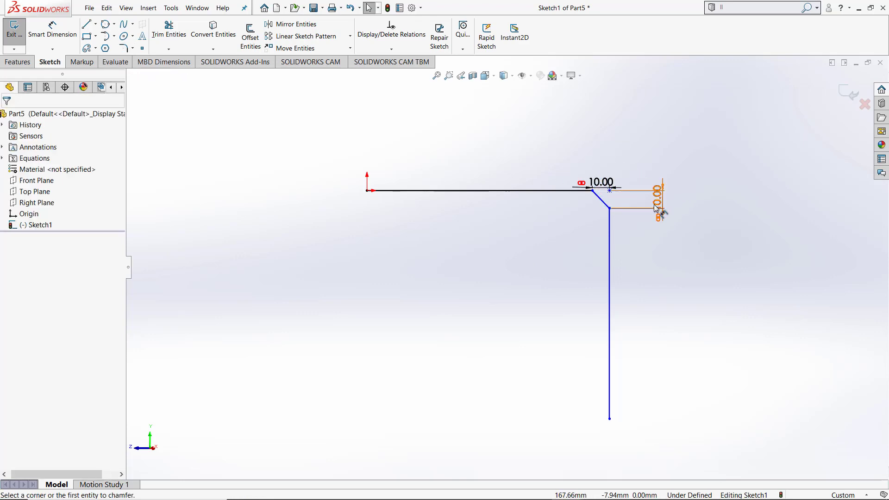
double_click(658, 198)
text(25)
key(Return)
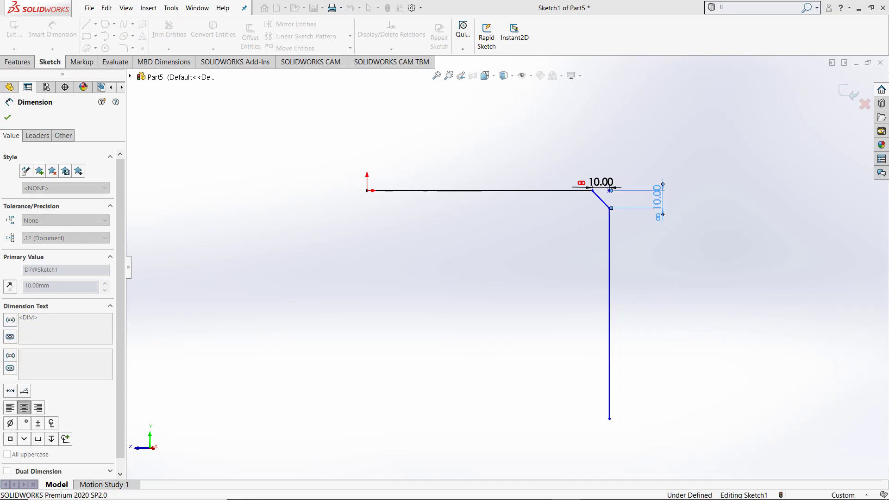
click(631, 286)
click(661, 209)
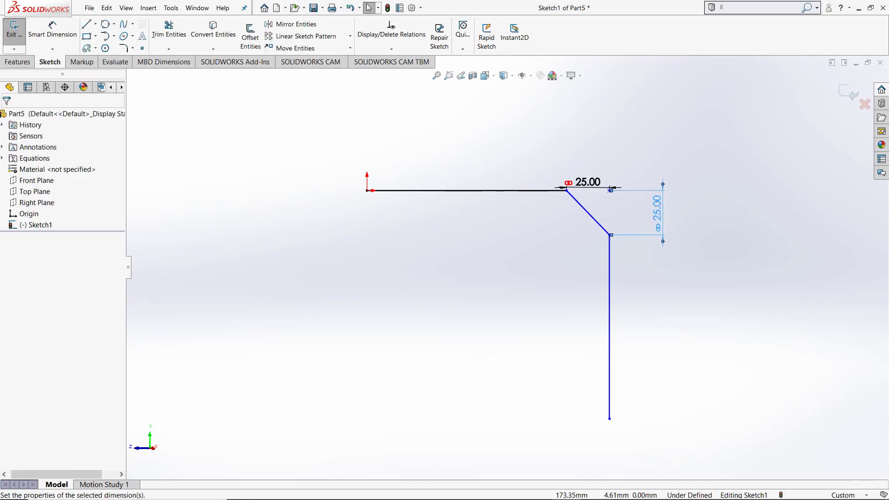
Undo the chamfer and its dimension changes back to the plain corner of the two lines
key(ctrl+z)
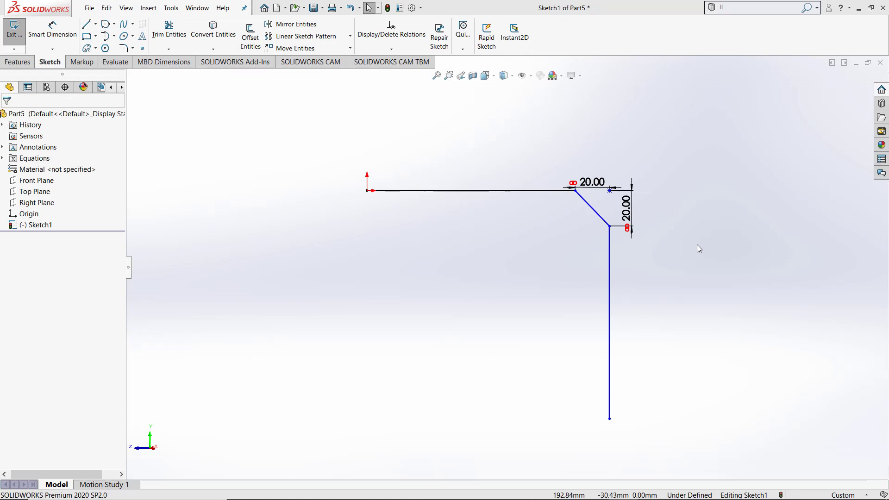
key(ctrl+z)
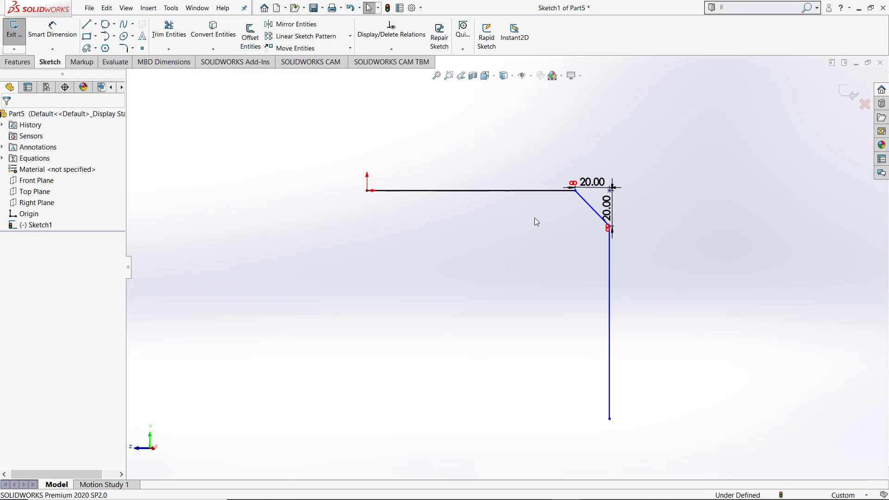
key(ctrl+z)
key(ctrl+z)
click(174, 120)
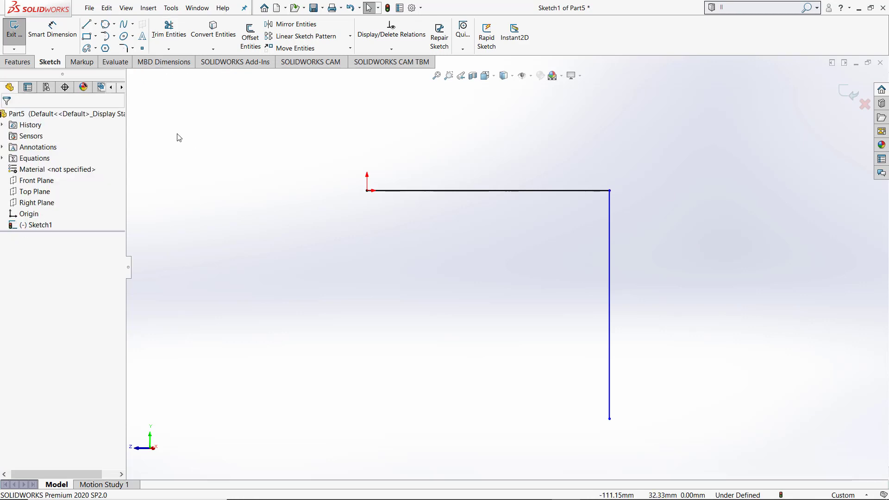
Chamfer the corner shared by the two lines using angle-distance, with a 20 mm distance and a 30 degree angle
click(133, 48)
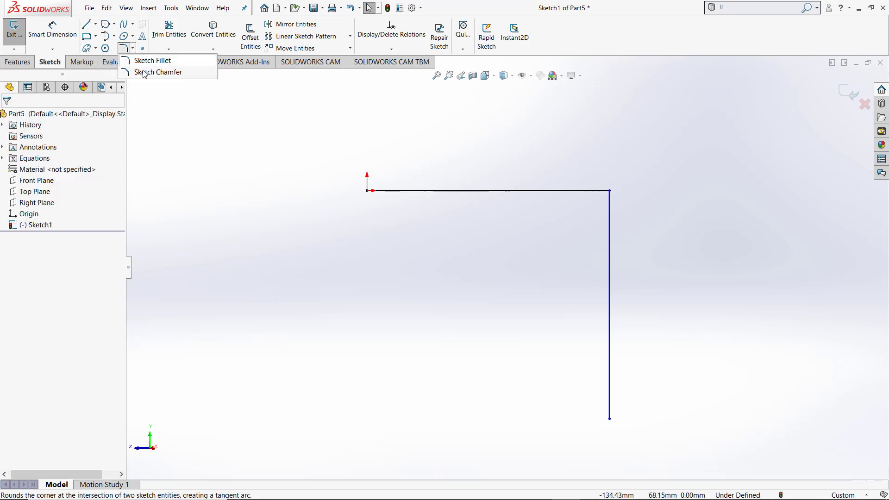
click(145, 72)
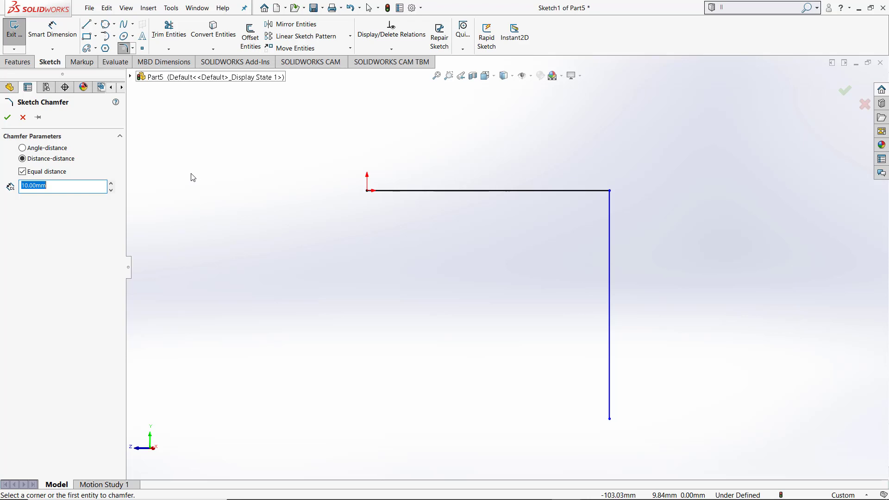
click(45, 148)
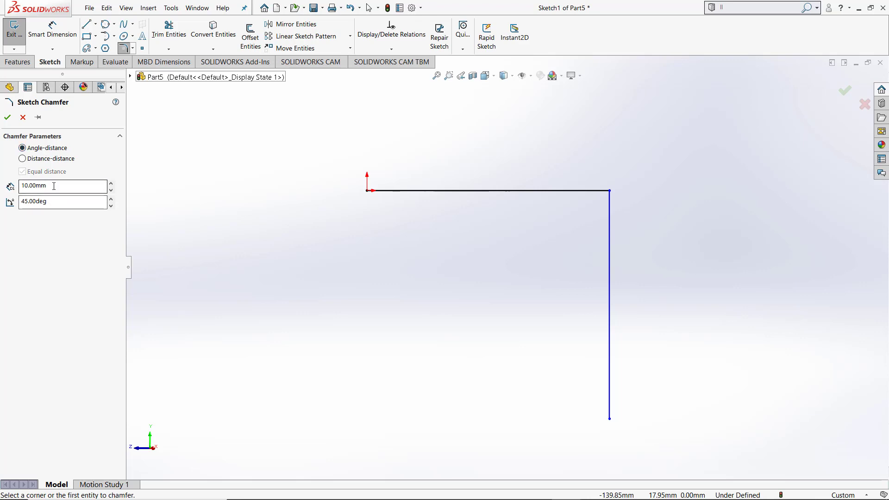
click(21, 187)
text(20)
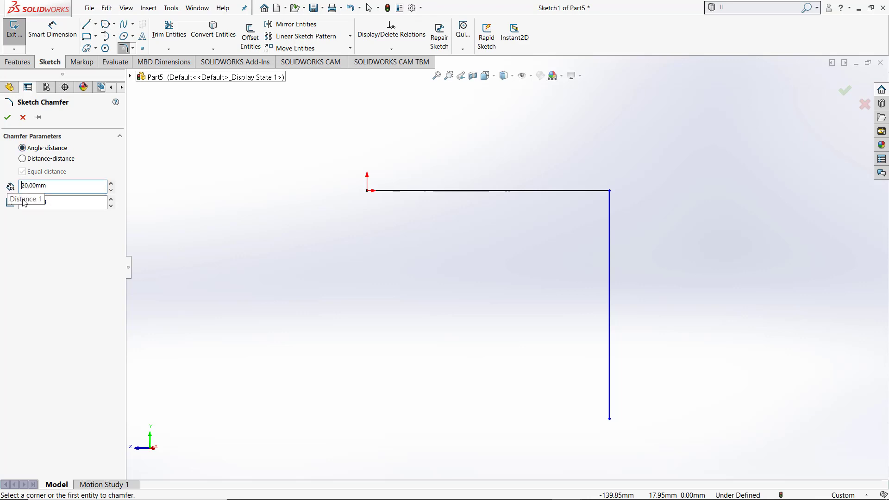
key(Tab)
text(30)
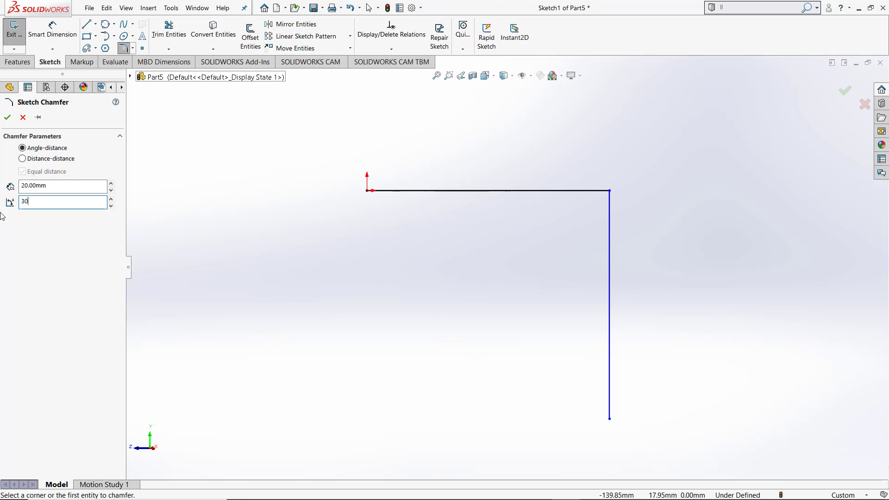
click(609, 191)
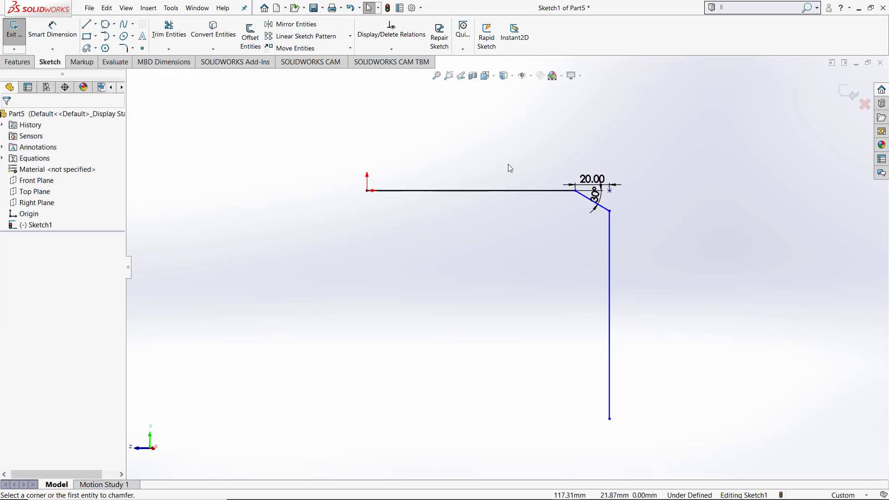
Reposition the chamfer's 30 degree angle and 20 mm distance dimensions outside the sketch lines
drag(594, 204, 690, 232)
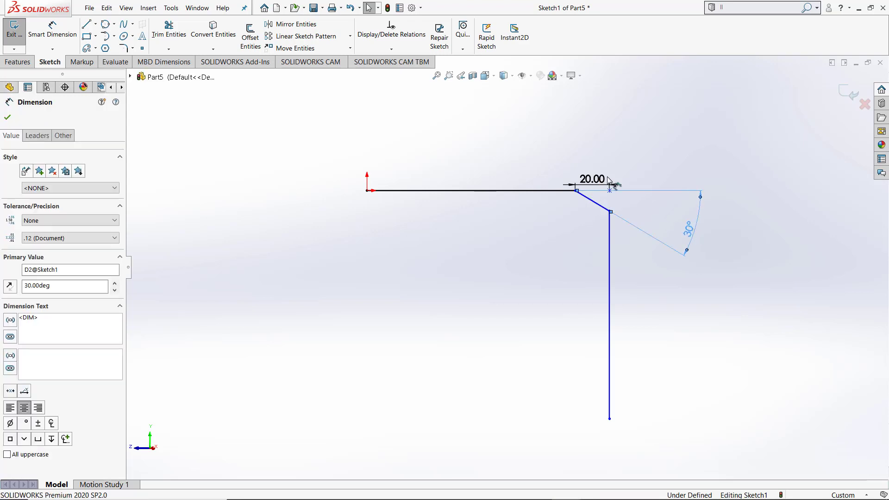
drag(600, 188, 604, 162)
click(642, 169)
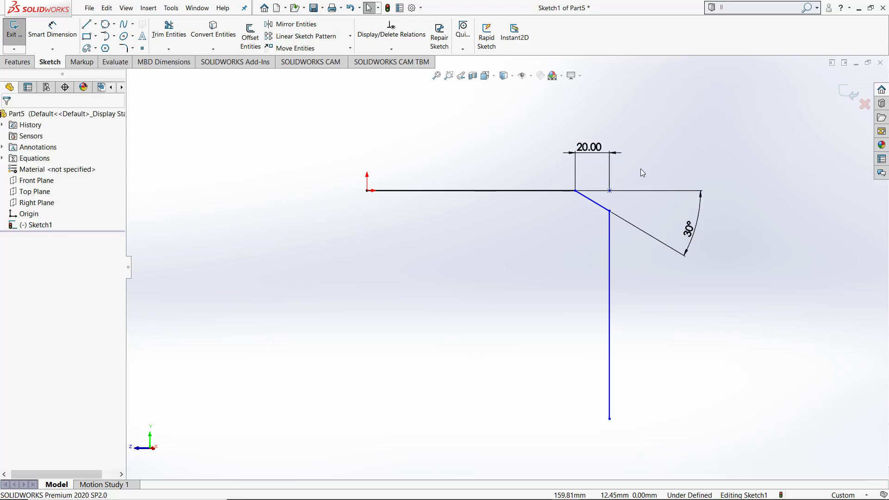